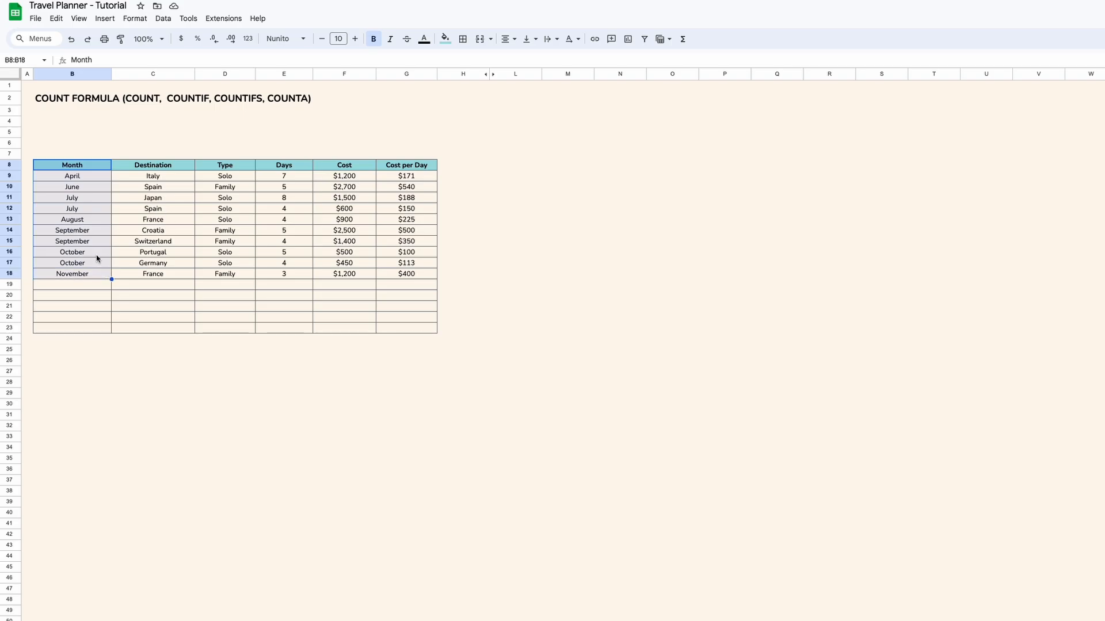
Review the trip table's Destination, Type, Days, Cost and Cost per Day columns
{"action": "left_click_drag", "start_coordinate": [153, 168], "coordinate": [155, 276]}
{"action": "left_click_drag", "start_coordinate": [237, 168], "coordinate": [236, 275]}
{"action": "left_click", "coordinate": [236, 275]}
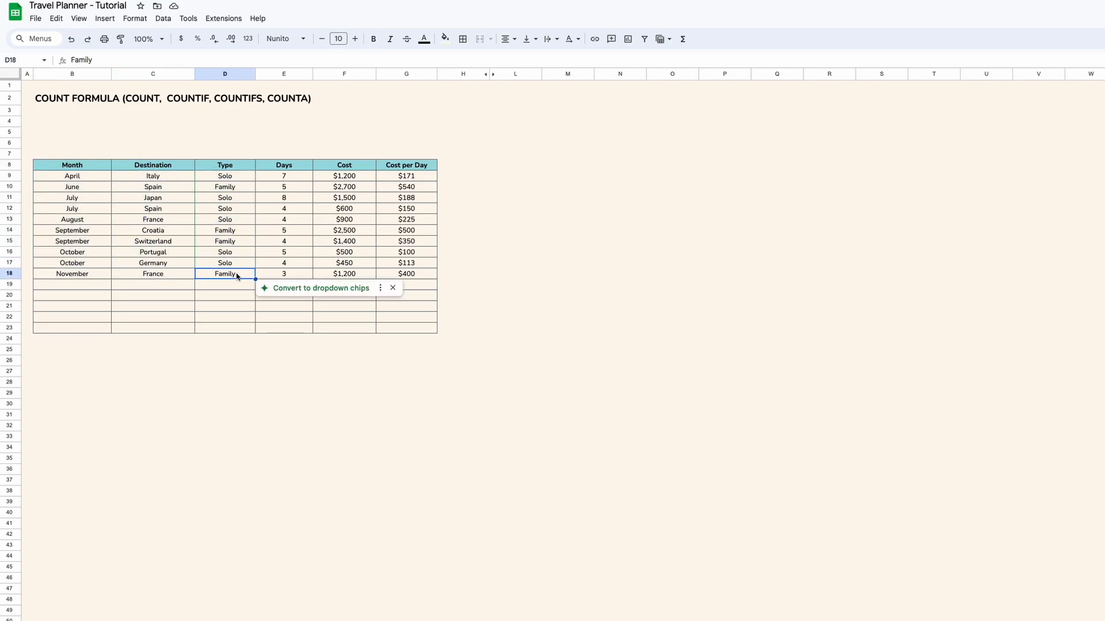
{"action": "left_click_drag", "start_coordinate": [294, 166], "coordinate": [286, 273]}
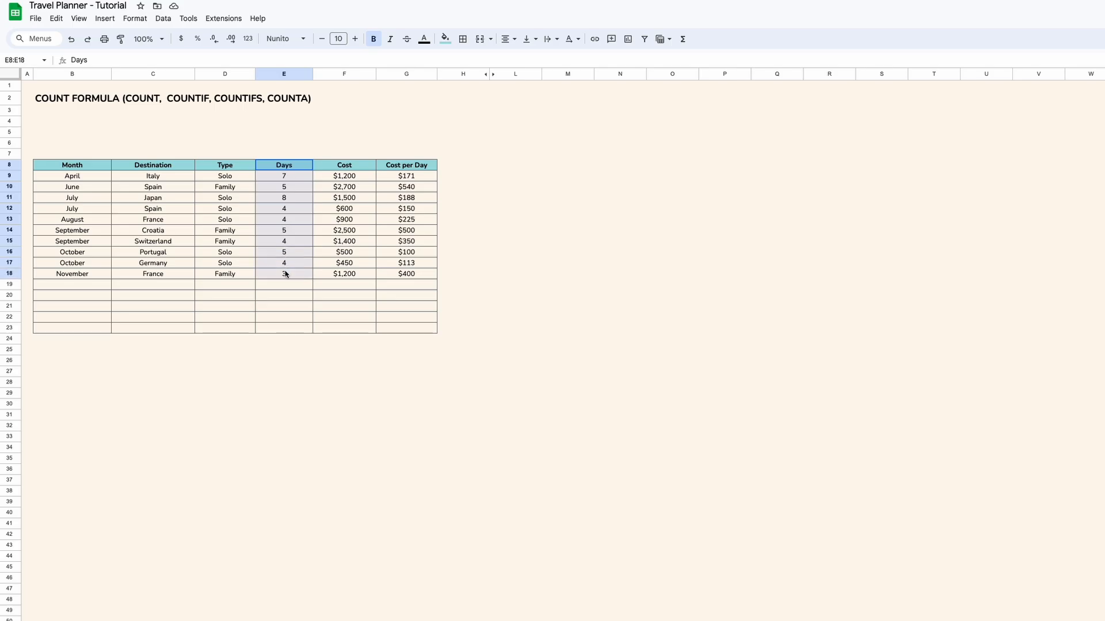
{"action": "left_click_drag", "start_coordinate": [352, 168], "coordinate": [350, 277]}
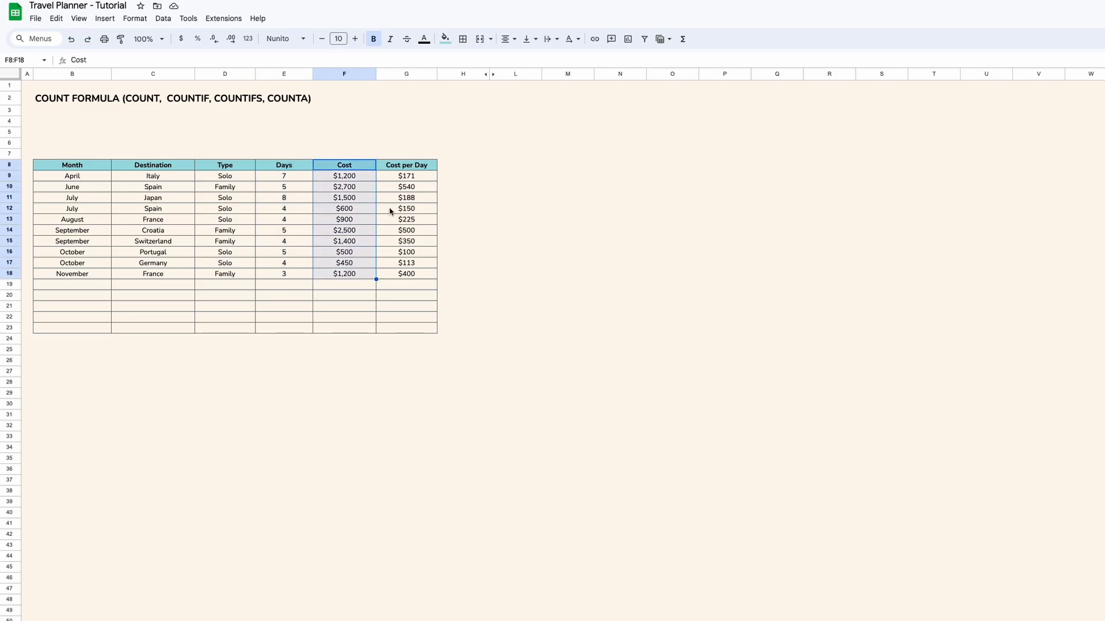
{"action": "left_click_drag", "start_coordinate": [411, 168], "coordinate": [402, 275]}
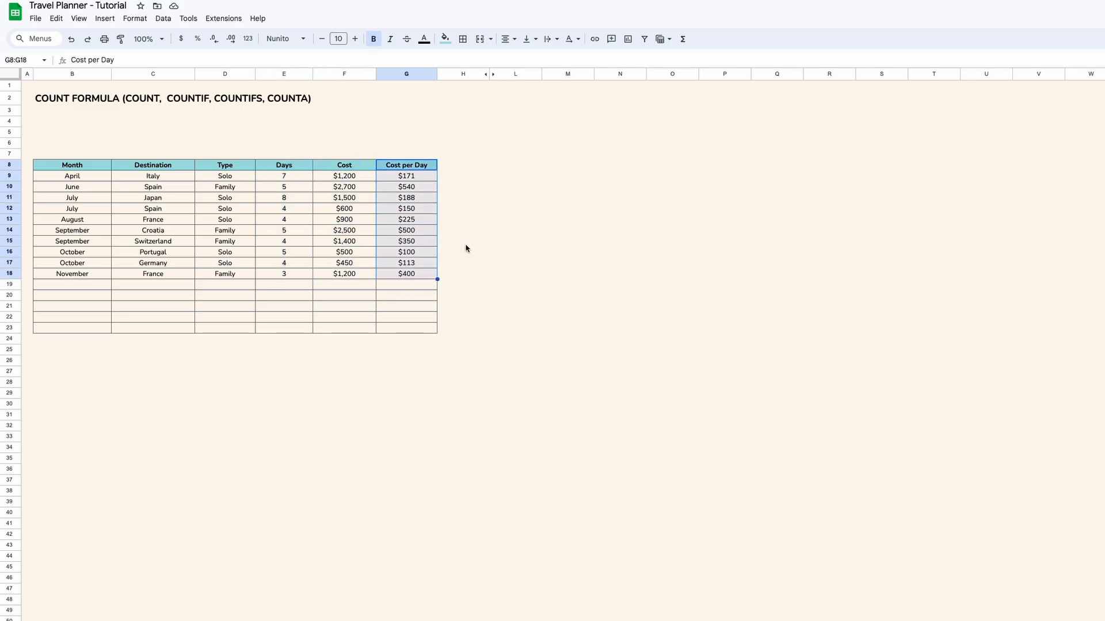
Enter the label COUNT in cell N8
{"action": "left_click", "coordinate": [620, 165]}
{"action": "type", "text": "COUNT"}
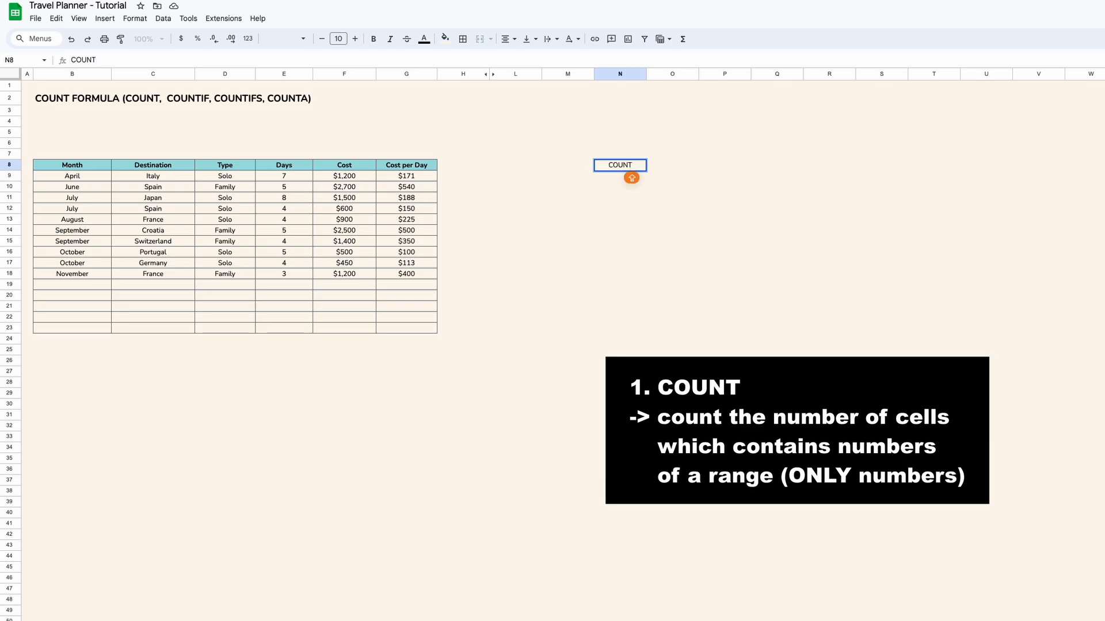
{"action": "key", "text": "Return"}
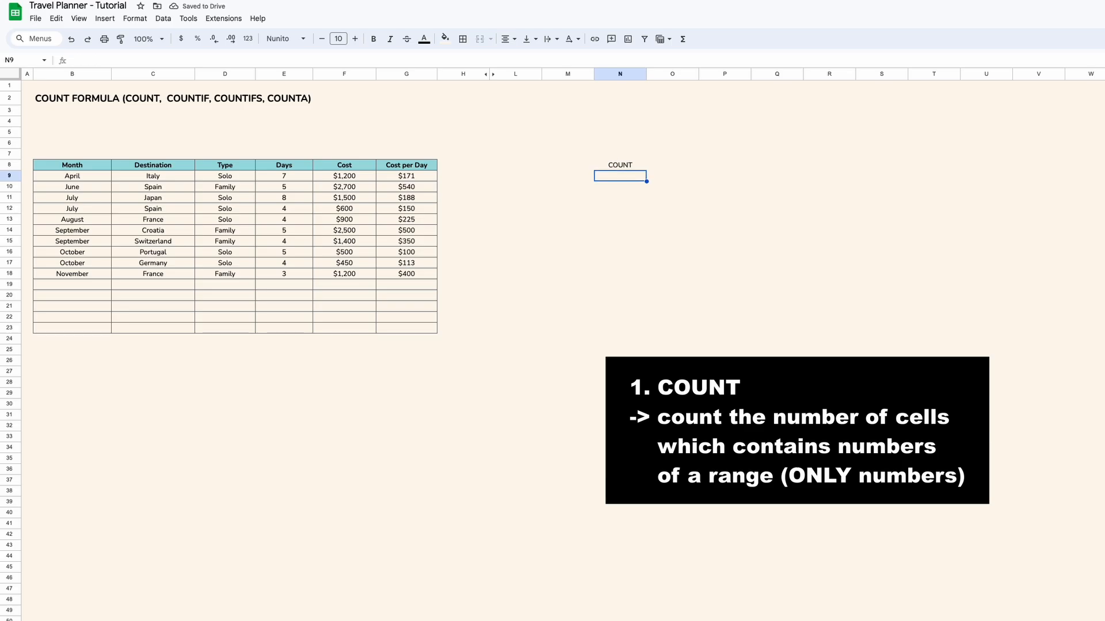
Enter the label "No. of Trips" in cell L8
{"action": "key", "text": "Up"}
{"action": "key", "text": "Left"}
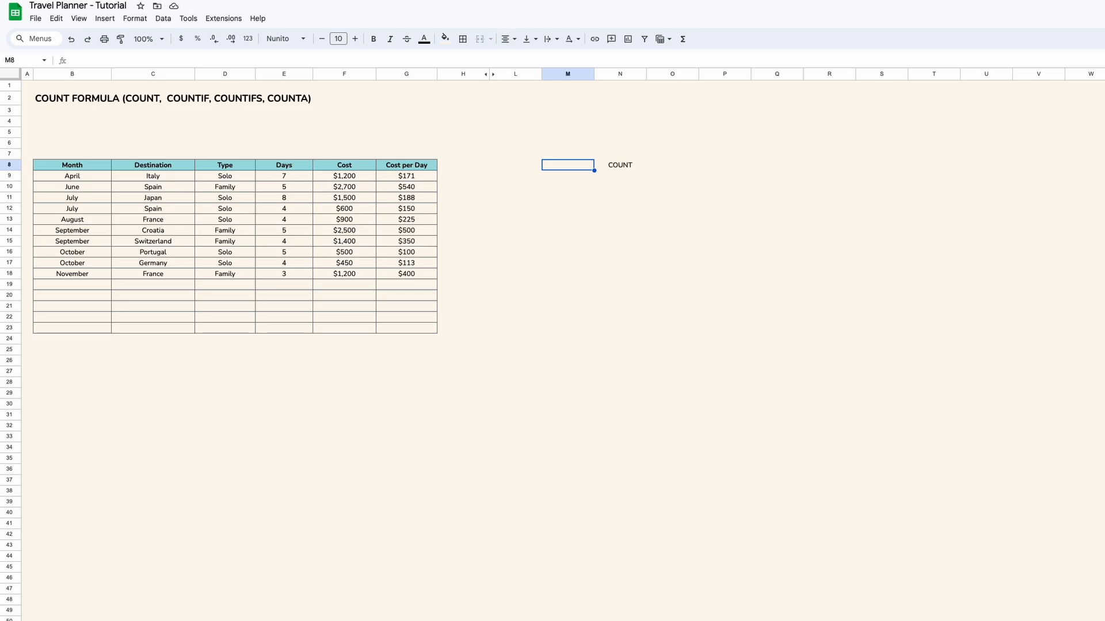
{"action": "key", "text": "Left"}
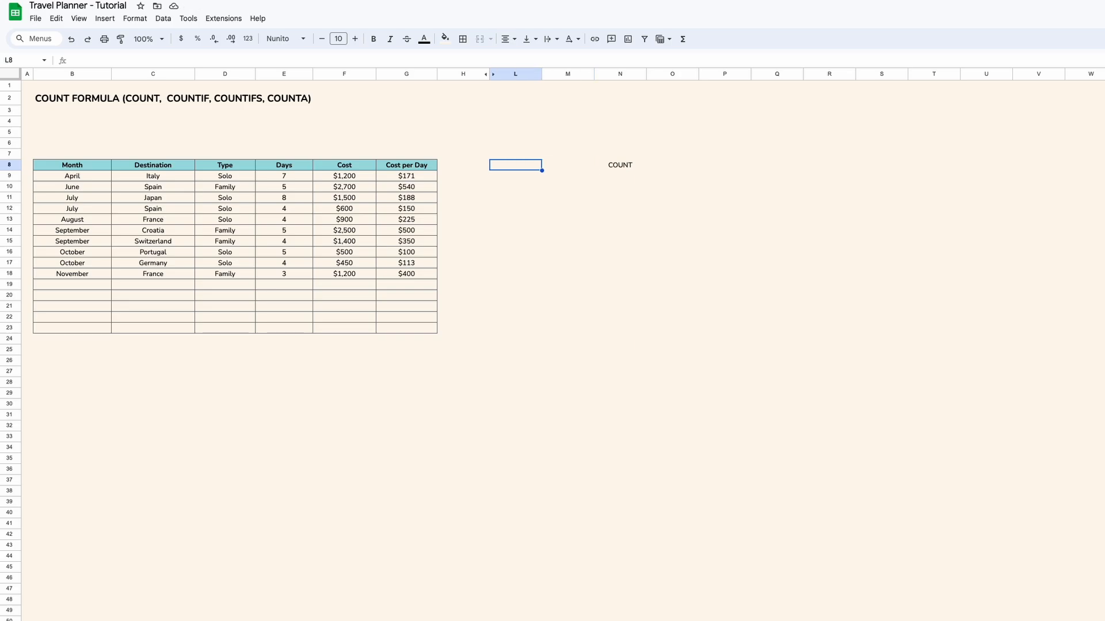
{"action": "type", "text": "No. of Trips"}
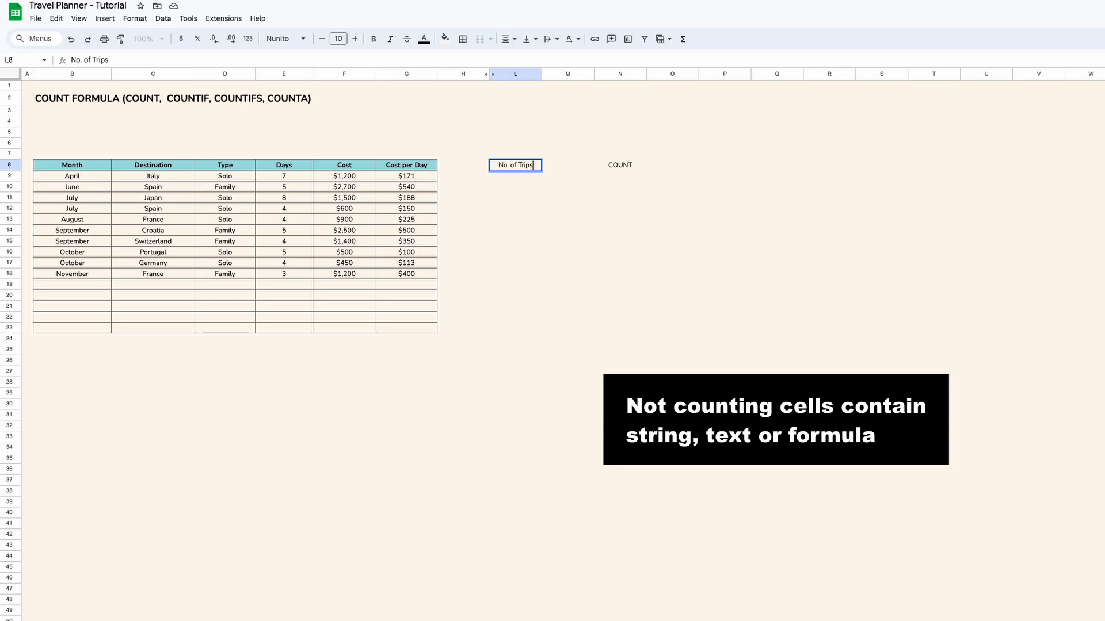
{"action": "key", "text": "Return"}
Make cells L8:M8 bold and apply borders around all of their sides
{"action": "key", "text": "Up"}
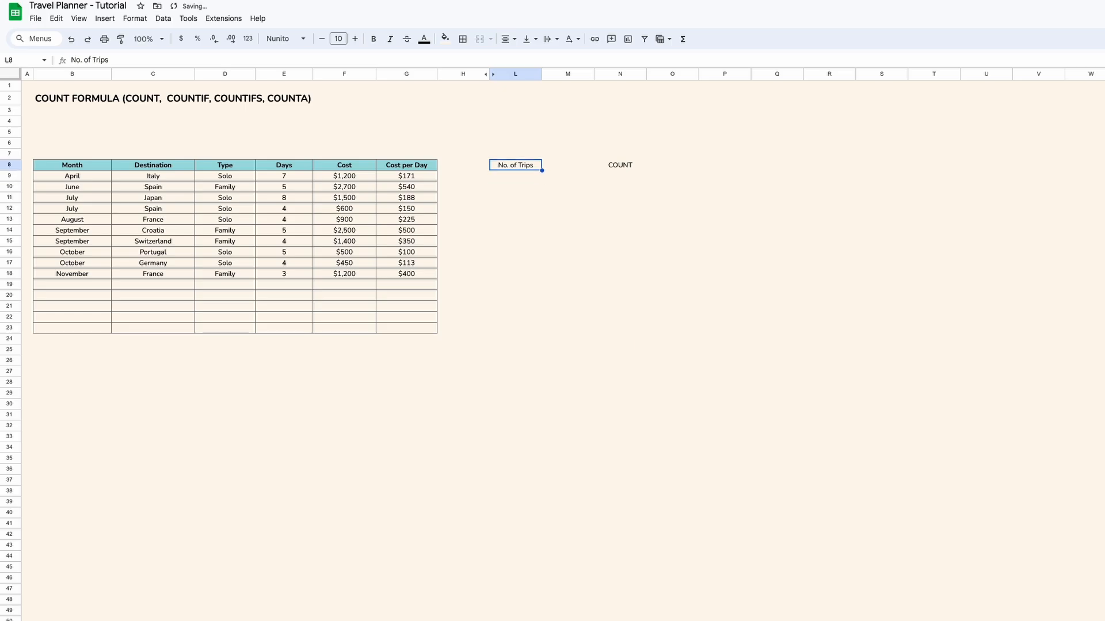
{"action": "key", "text": "shift+Right"}
{"action": "key", "text": "ctrl+b"}
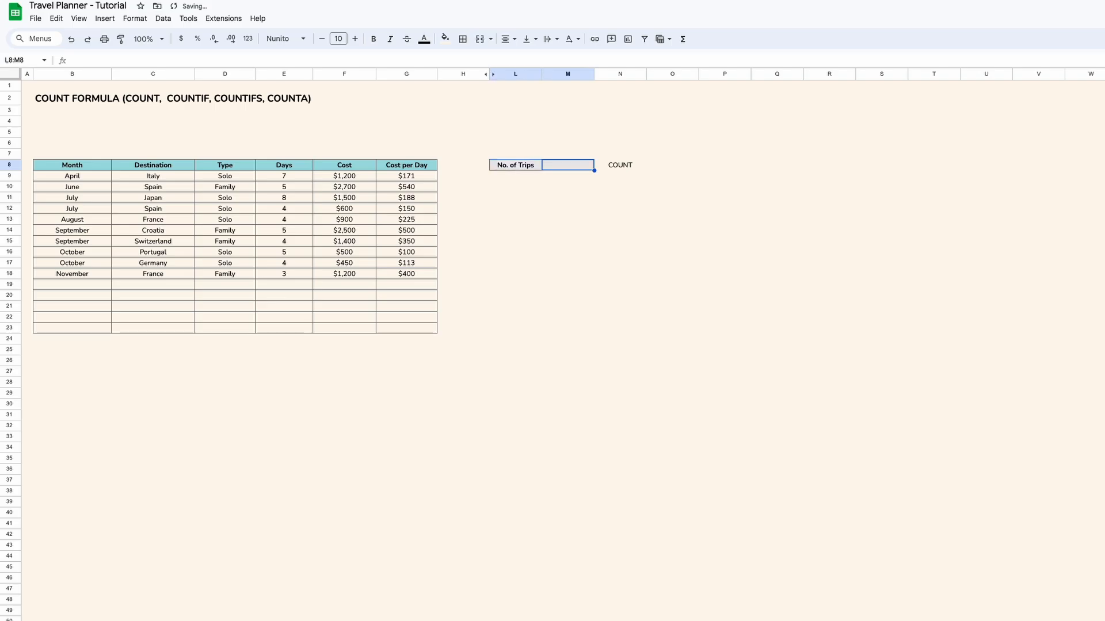
{"action": "left_click", "coordinate": [462, 38]}
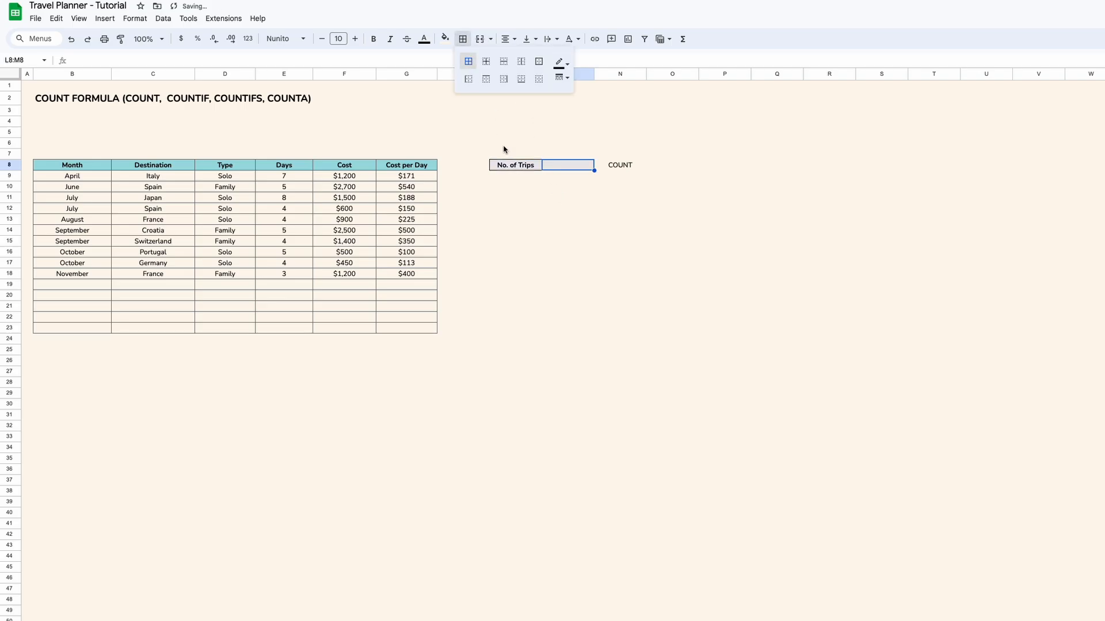
Fill cells L8 and M8 with the same teal colour as the trip table's header row
{"action": "left_click", "coordinate": [516, 168]}
{"action": "left_click", "coordinate": [444, 38]}
{"action": "left_click", "coordinate": [461, 212]}
{"action": "left_click", "coordinate": [612, 208]}
{"action": "left_click", "coordinate": [565, 168]}
{"action": "left_click", "coordinate": [445, 38]}
{"action": "left_click", "coordinate": [461, 219]}
Count the numeric entries of the Days column in cell M8 with the formula =COUNT(E9:E23)
{"action": "left_click", "coordinate": [562, 168]}
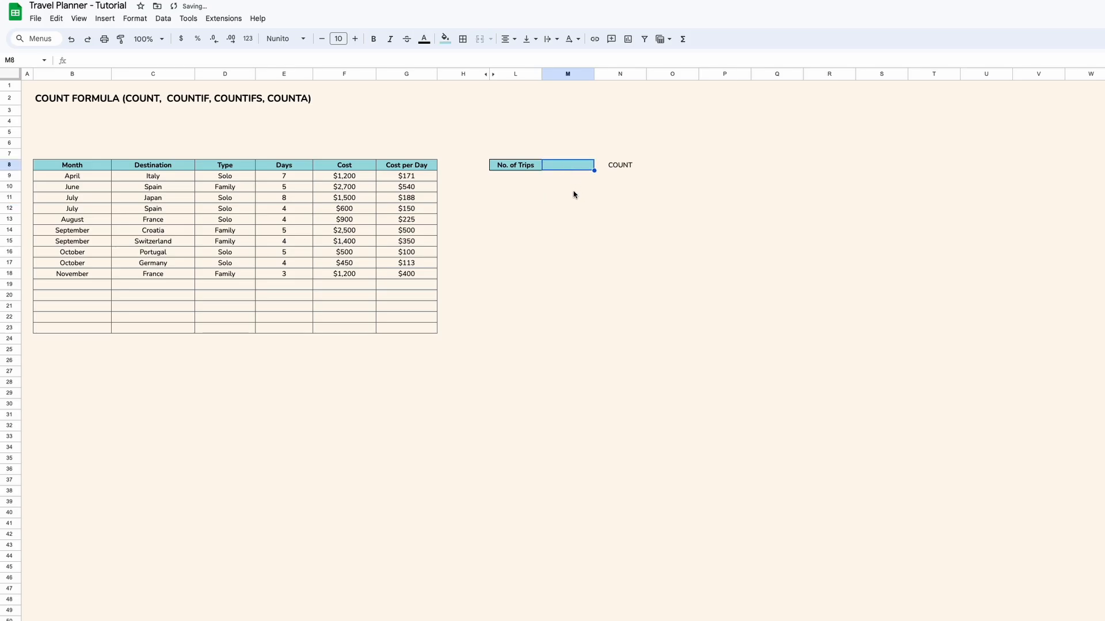
{"action": "type", "text": "="}
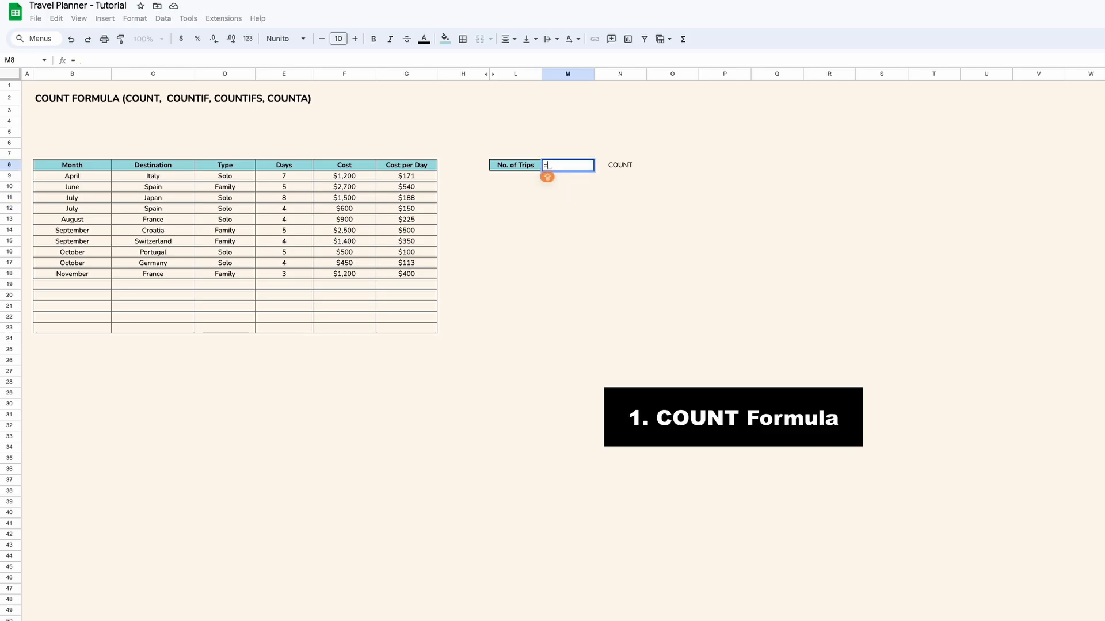
{"action": "type", "text": "COUNT"}
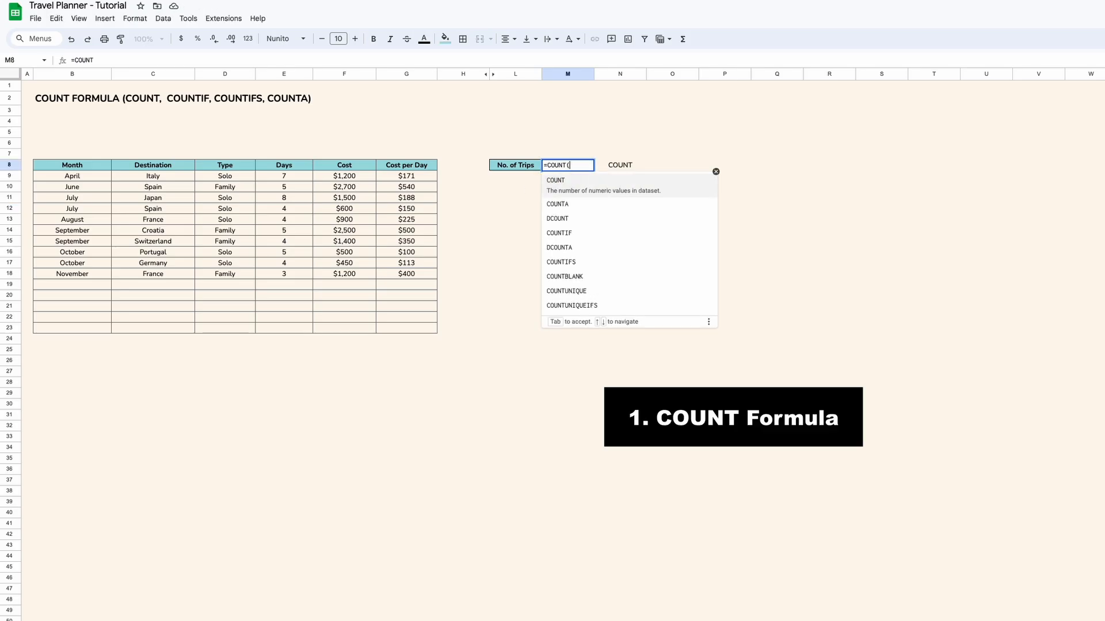
{"action": "type", "text": "("}
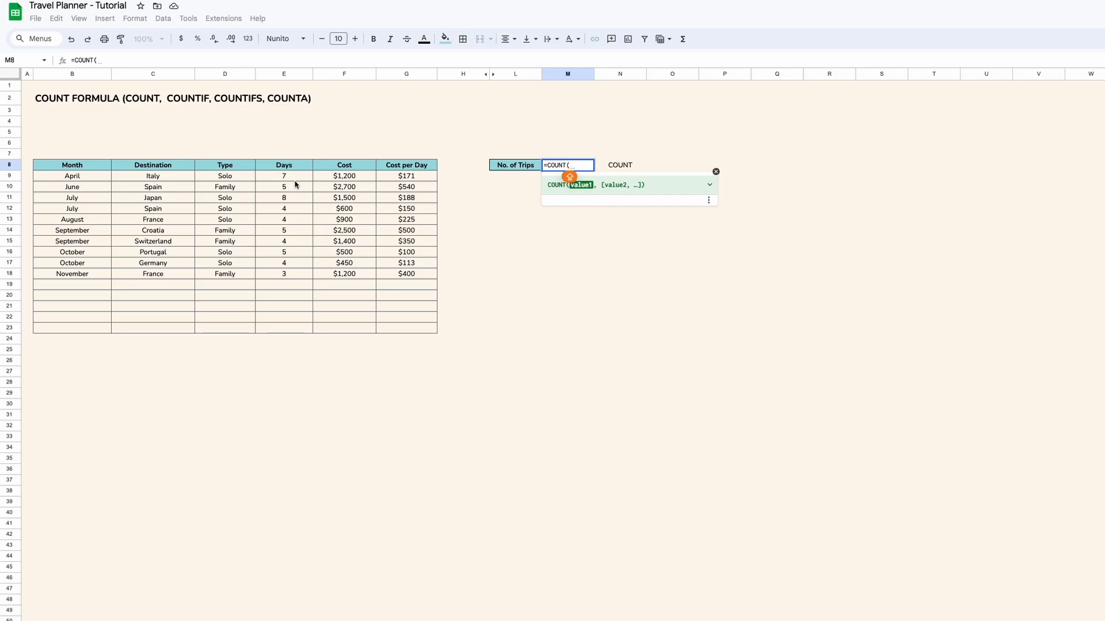
{"action": "left_click_drag", "start_coordinate": [277, 178], "coordinate": [281, 331]}
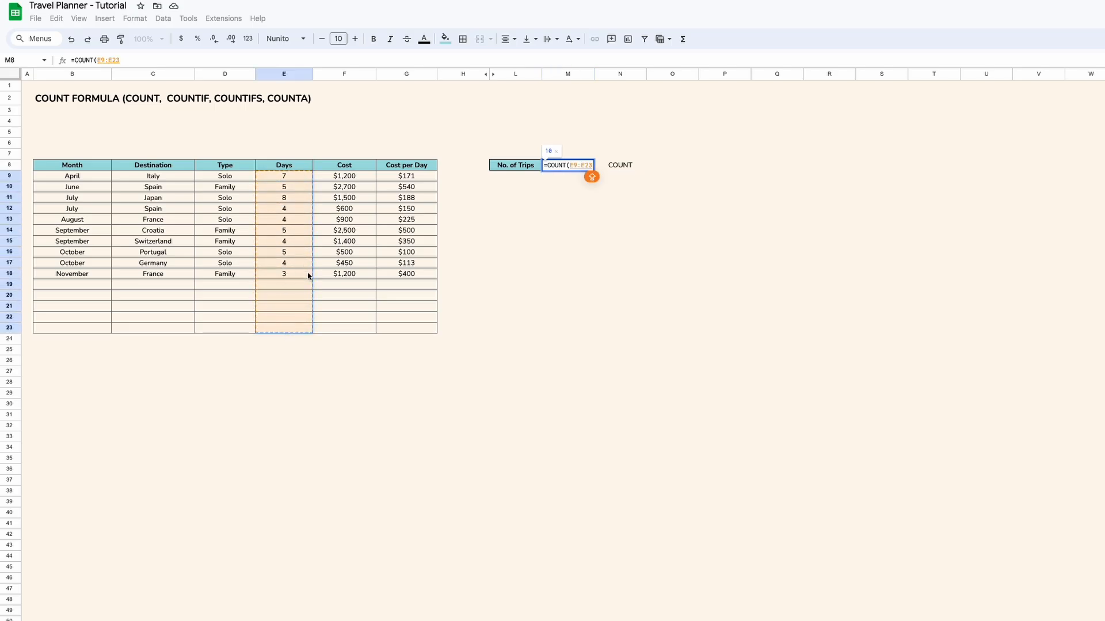
{"action": "key", "text": "Return"}
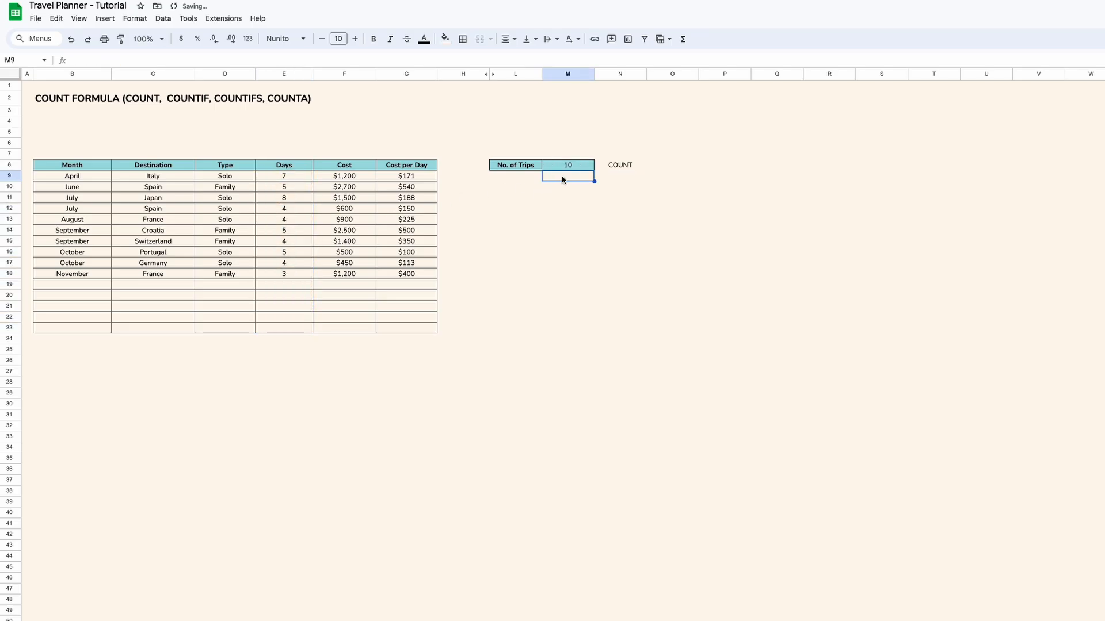
Try to count the text entries of the Destination column in cell M9 with =COUNT(C9:C23)
{"action": "type", "text": "=COUNTI"}
{"action": "key", "text": "BackSpace"}
{"action": "type", "text": "("}
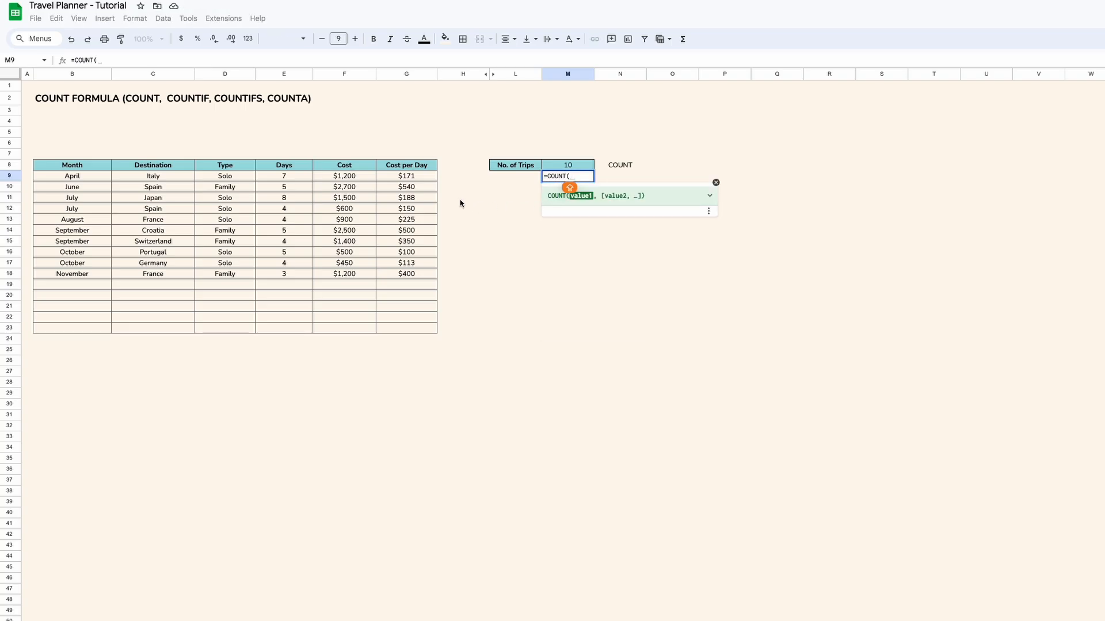
{"action": "left_click_drag", "start_coordinate": [229, 178], "coordinate": [223, 300]}
{"action": "left_click_drag", "start_coordinate": [163, 179], "coordinate": [162, 326]}
{"action": "key", "text": "Return"}
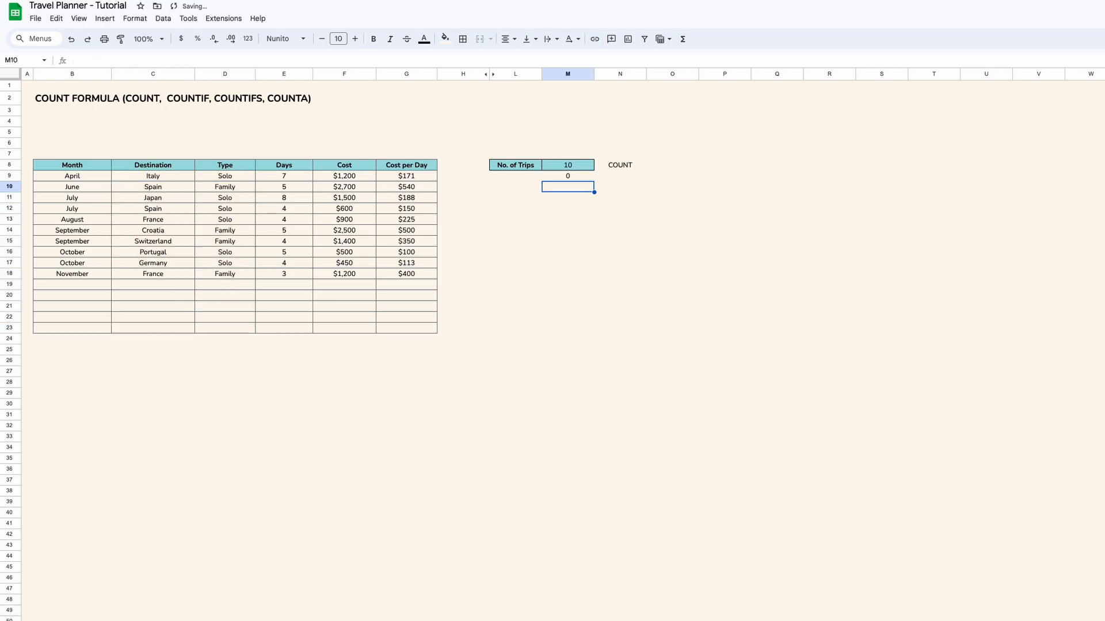
Clear the trial COUNT formula from cell M9 and compare the Days and Destination columns
{"action": "left_click", "coordinate": [578, 177]}
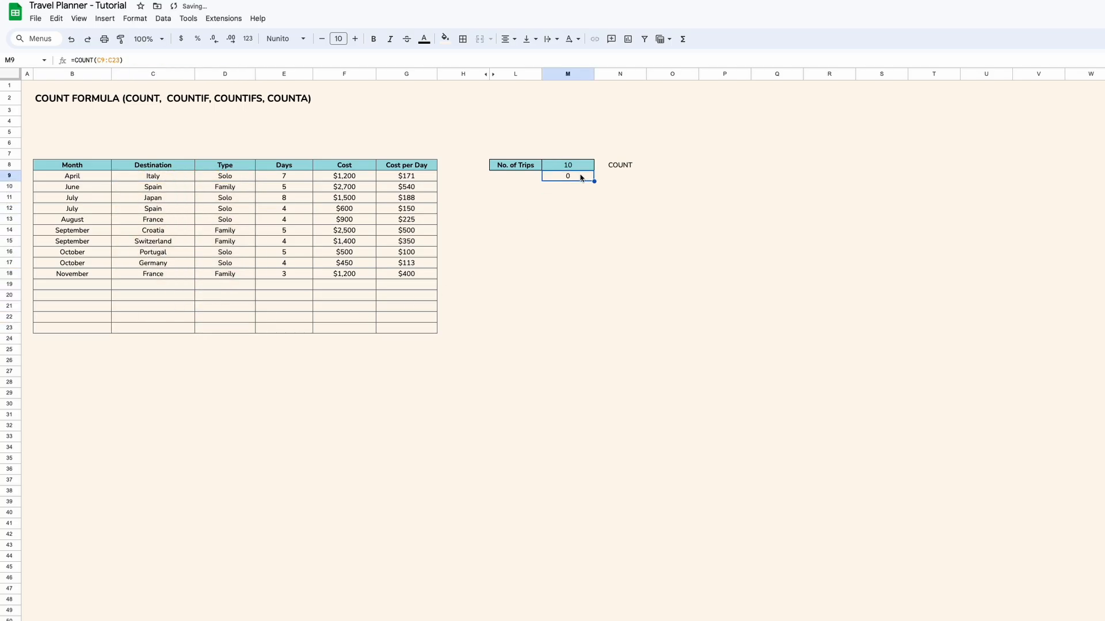
{"action": "left_click", "coordinate": [609, 168]}
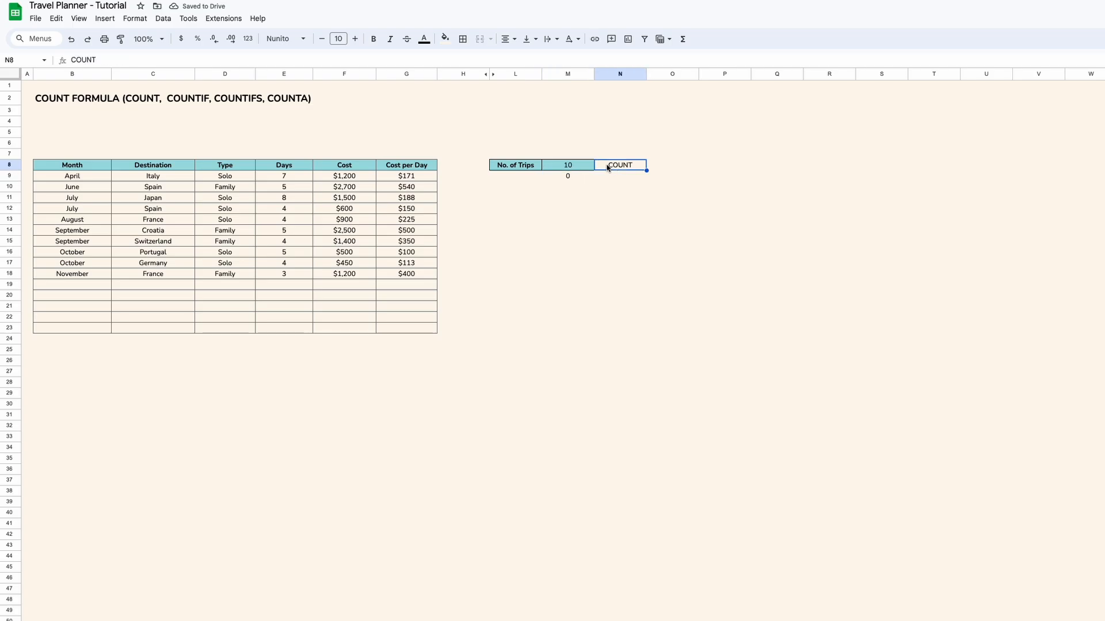
{"action": "left_click", "coordinate": [584, 167]}
{"action": "left_click_drag", "start_coordinate": [305, 176], "coordinate": [293, 275]}
{"action": "left_click_drag", "start_coordinate": [163, 177], "coordinate": [160, 275]}
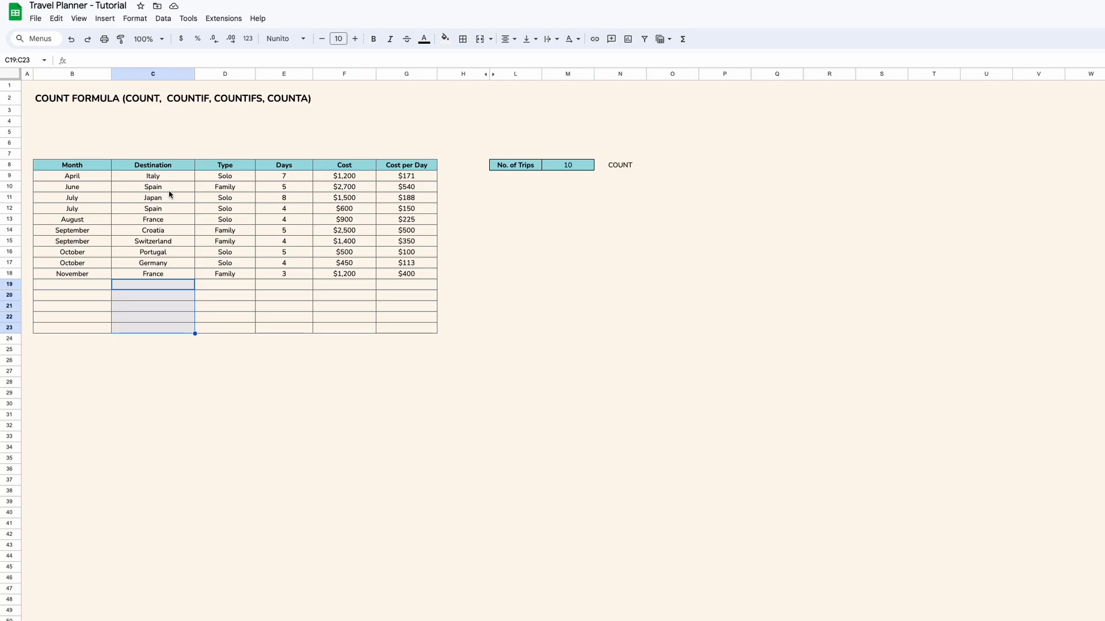
Enter the label COUNTA in cell N9
{"action": "left_click", "coordinate": [616, 176]}
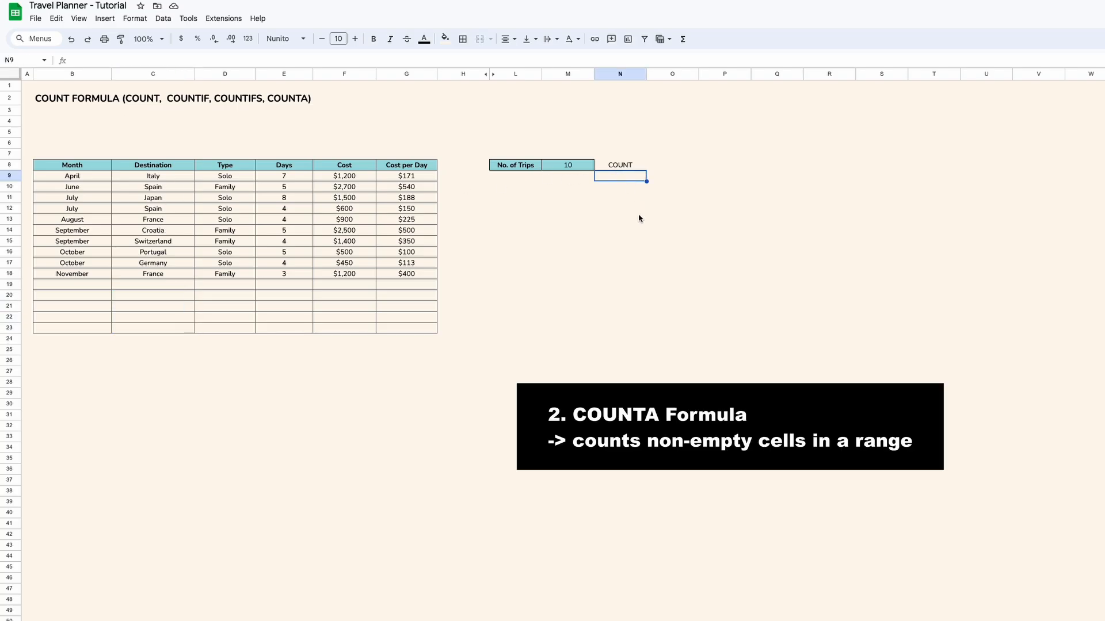
{"action": "type", "text": "COUNTA"}
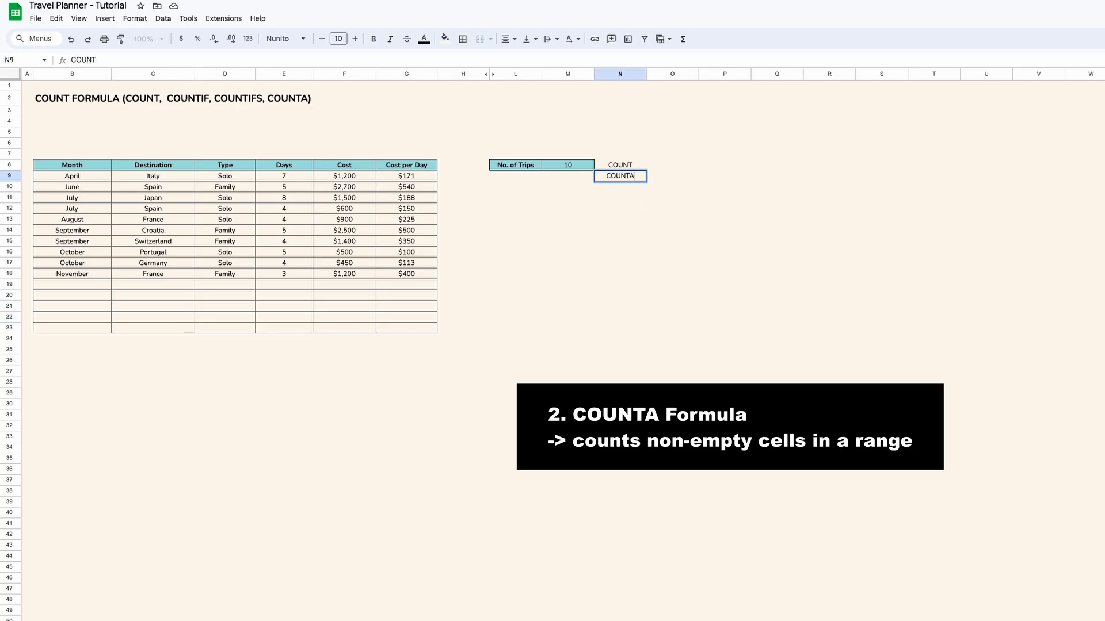
{"action": "key", "text": "Return"}
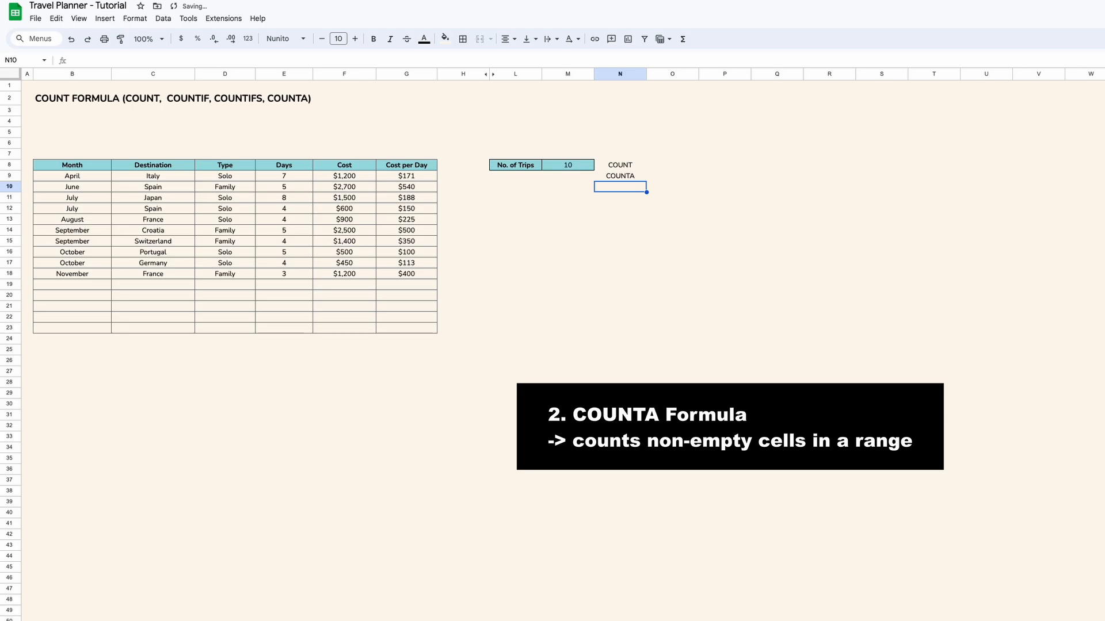
Count the non-empty cells of the Destination column in cell M9 with the formula =COUNTA(C9:C23)
{"action": "key", "text": "Up"}
{"action": "key", "text": "Left"}
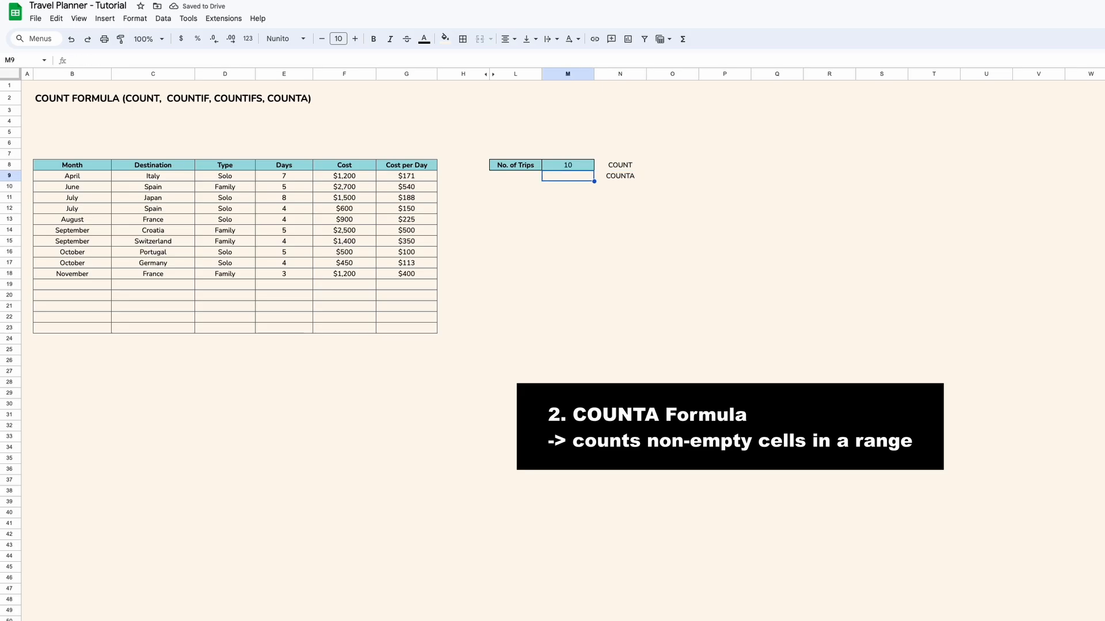
{"action": "type", "text": "="}
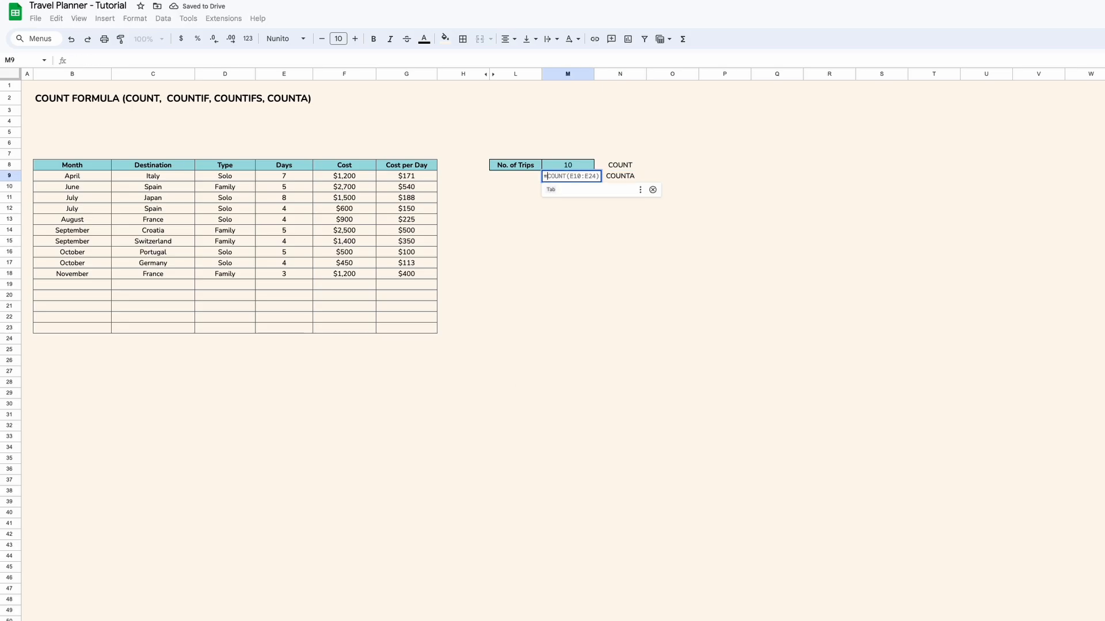
{"action": "type", "text": "COUNTA"}
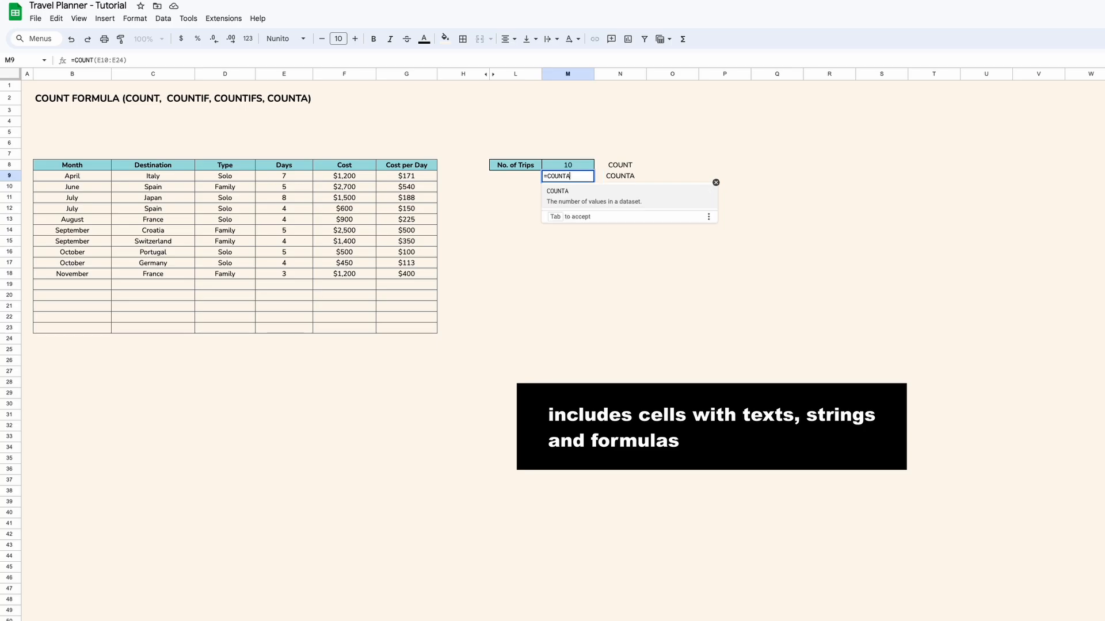
{"action": "left_click", "coordinate": [569, 190]}
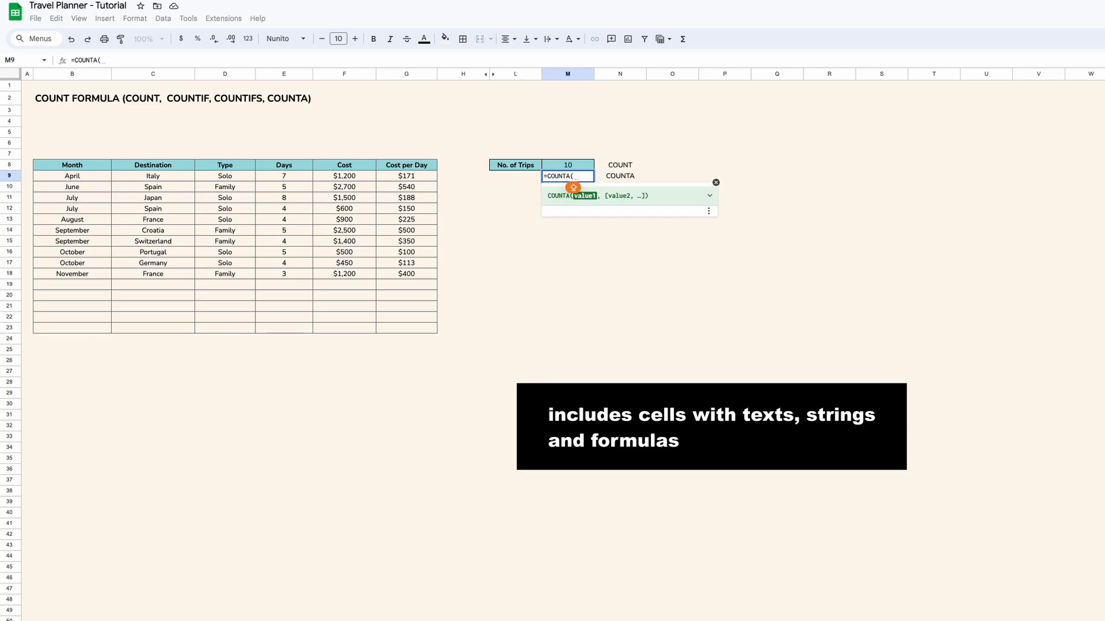
{"action": "key", "text": "BackSpace"}
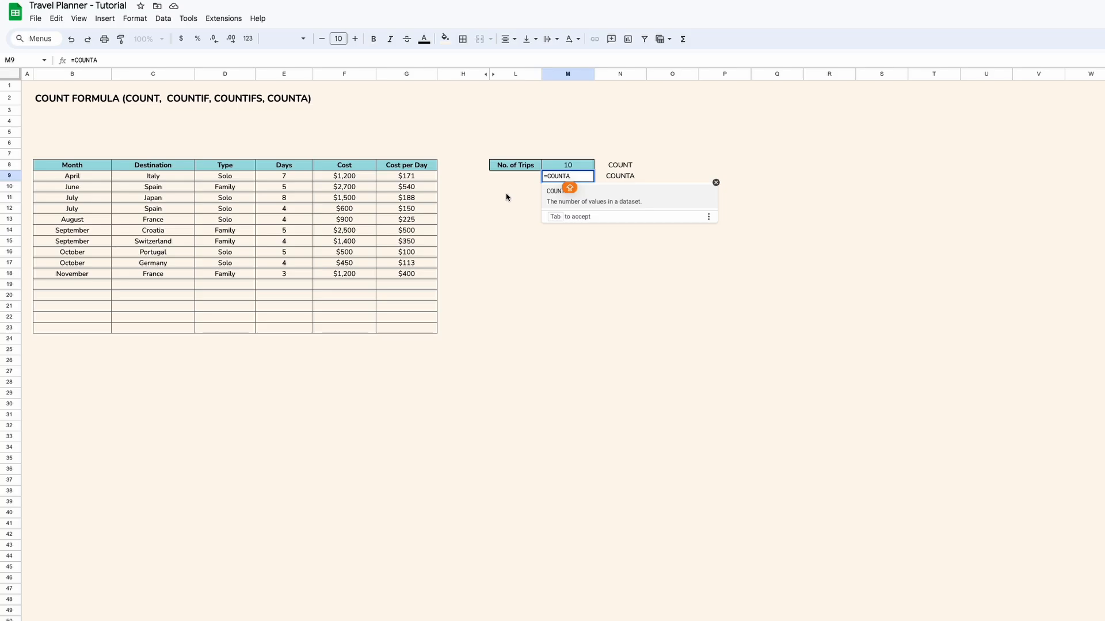
{"action": "type", "text": "("}
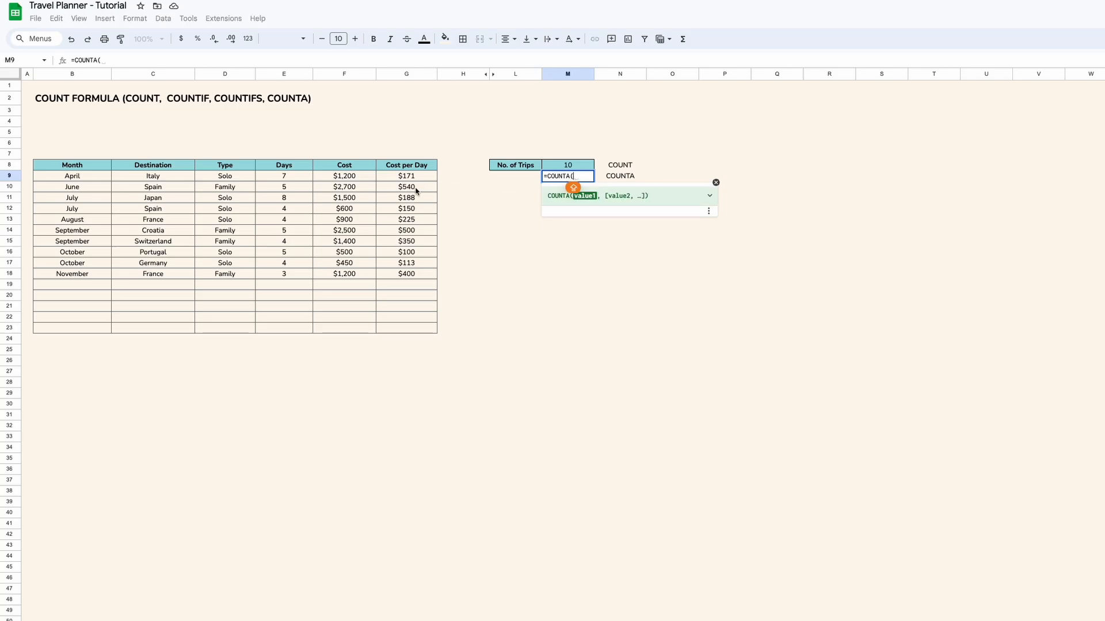
{"action": "left_click_drag", "start_coordinate": [165, 180], "coordinate": [174, 330]}
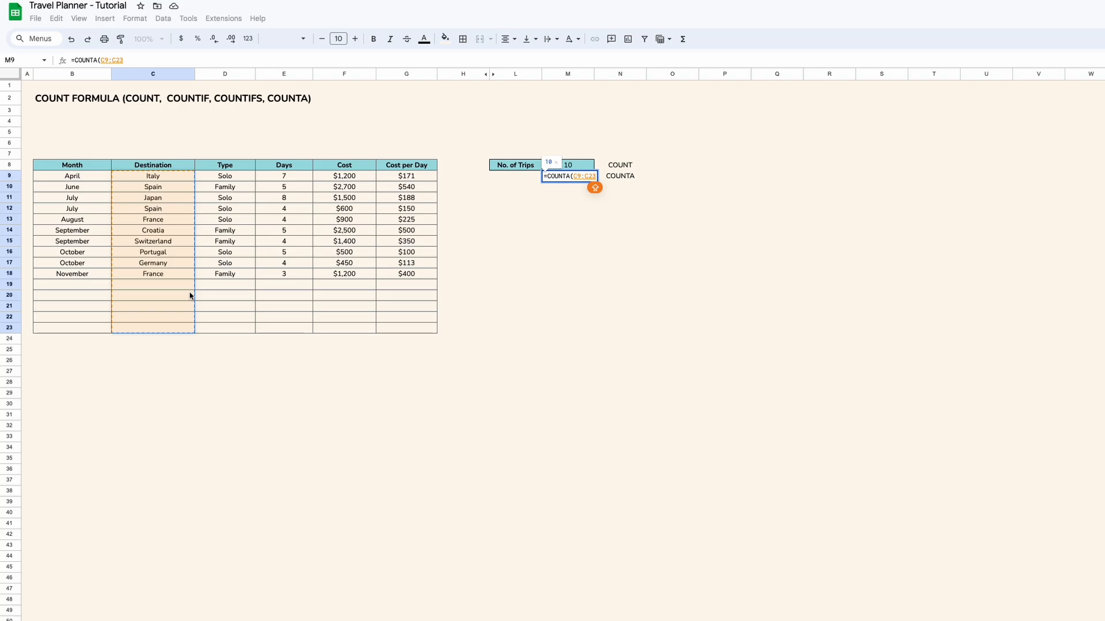
{"action": "key", "text": "Return"}
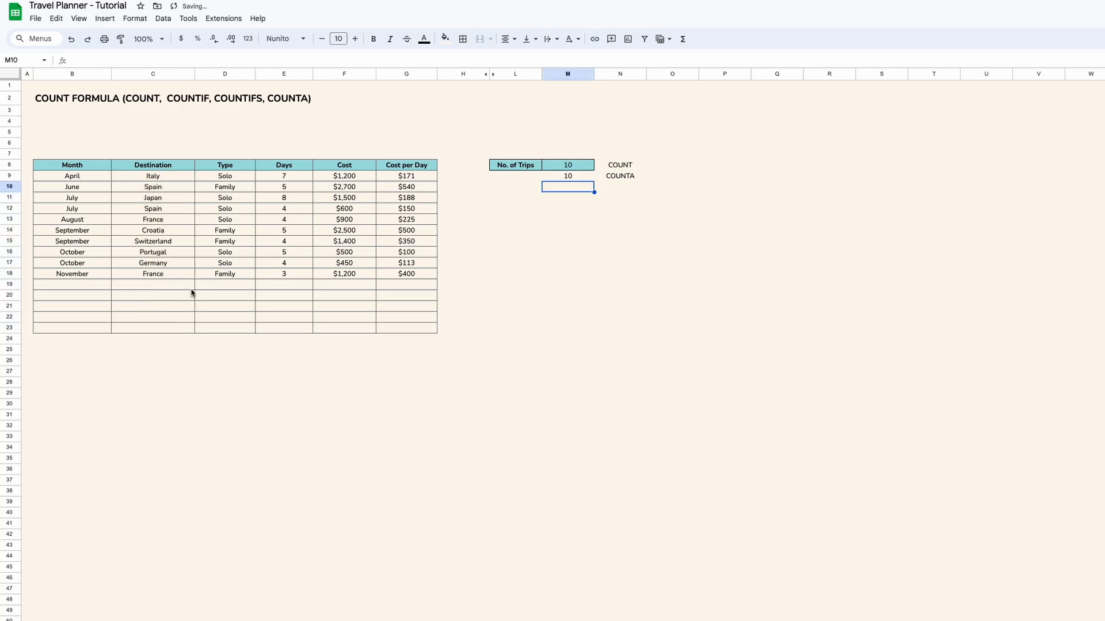
Try to count the entries of the Days column in cell M9 with the formula =COUNTA(E9:E23)
{"action": "left_click", "coordinate": [577, 180]}
{"action": "type", "text": "=COUNTA("}
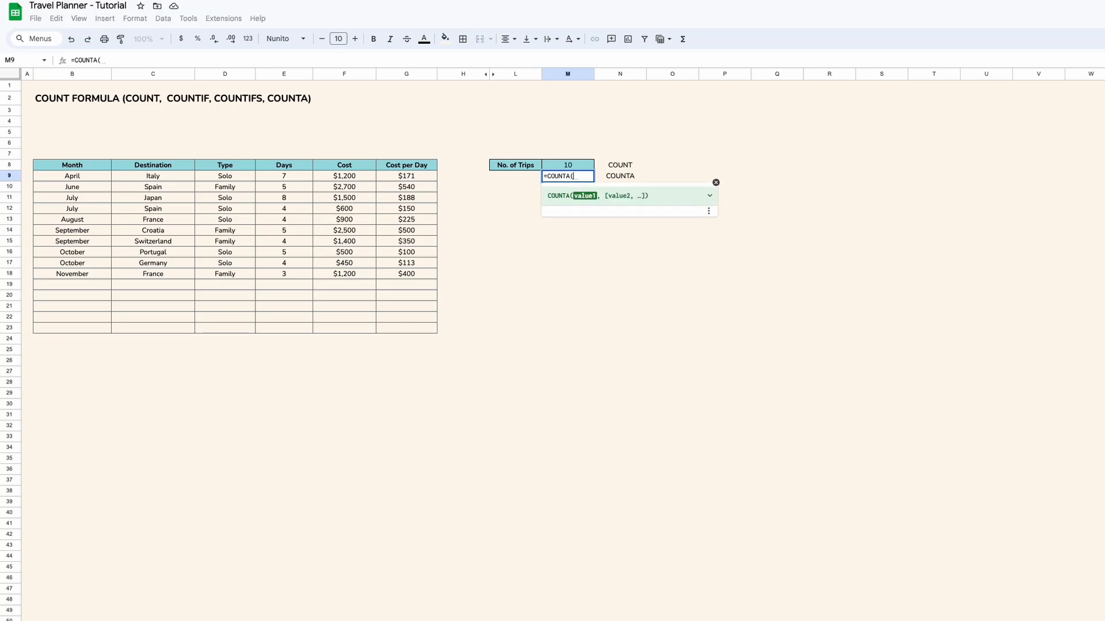
{"action": "left_click_drag", "start_coordinate": [304, 182], "coordinate": [303, 332]}
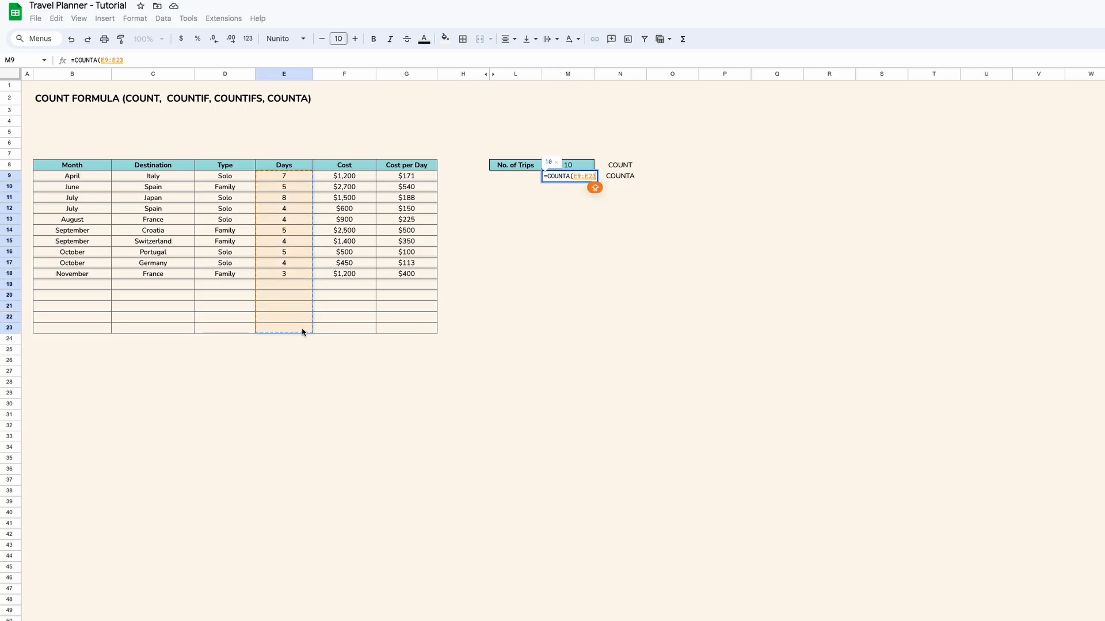
{"action": "key", "text": "Return"}
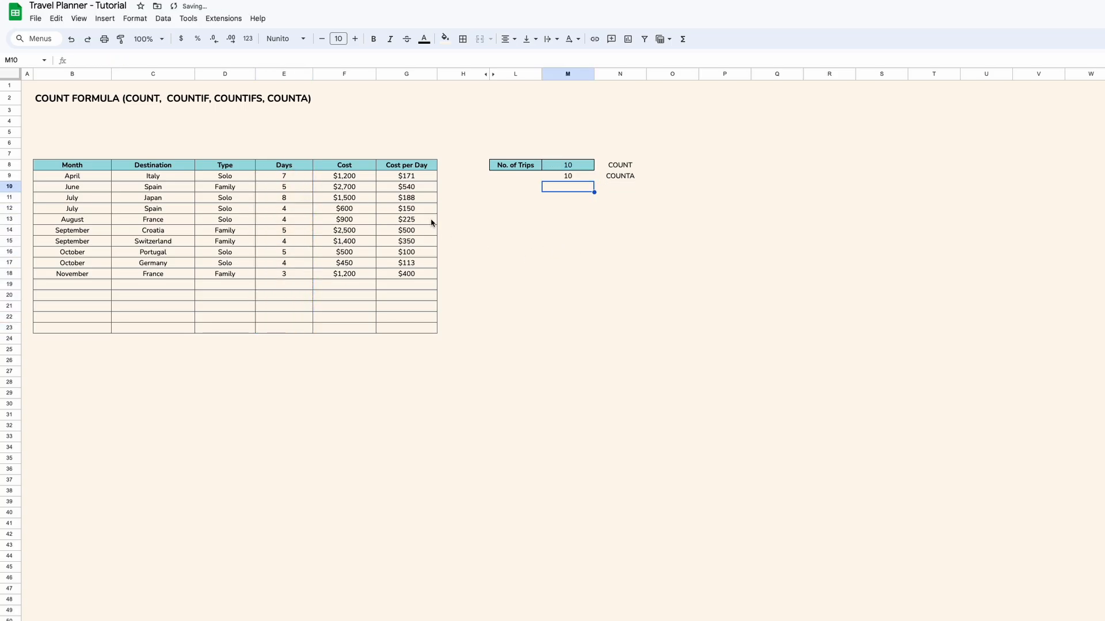
{"action": "left_click", "coordinate": [579, 175]}
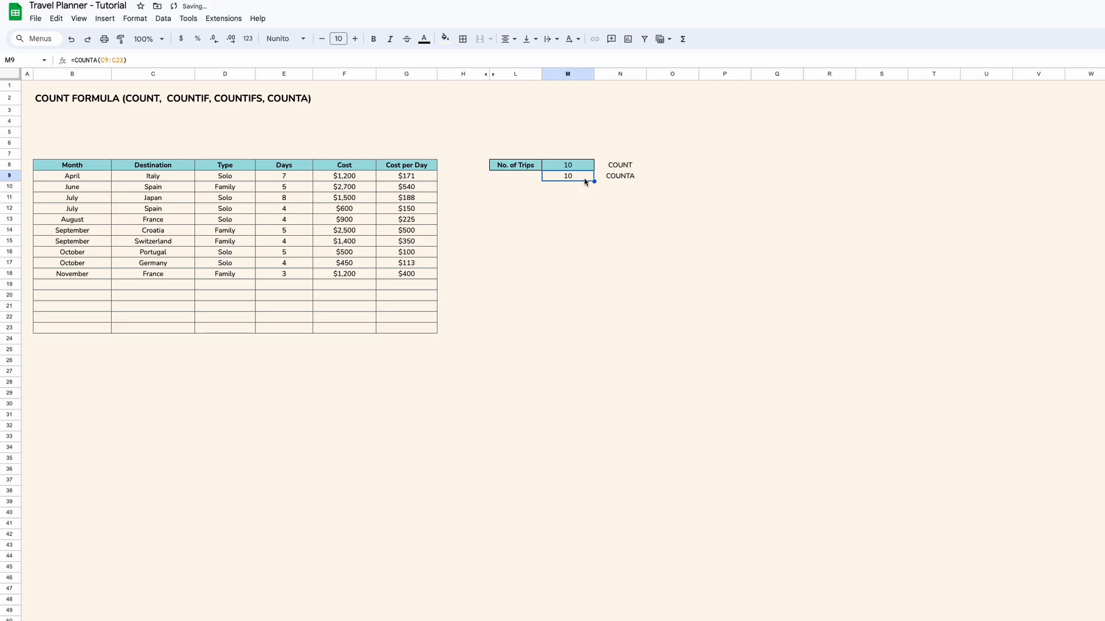
Enter the label COUNTIF in cell N11
{"action": "type", "text": "COUNT"}
{"action": "type", "text": "IF"}
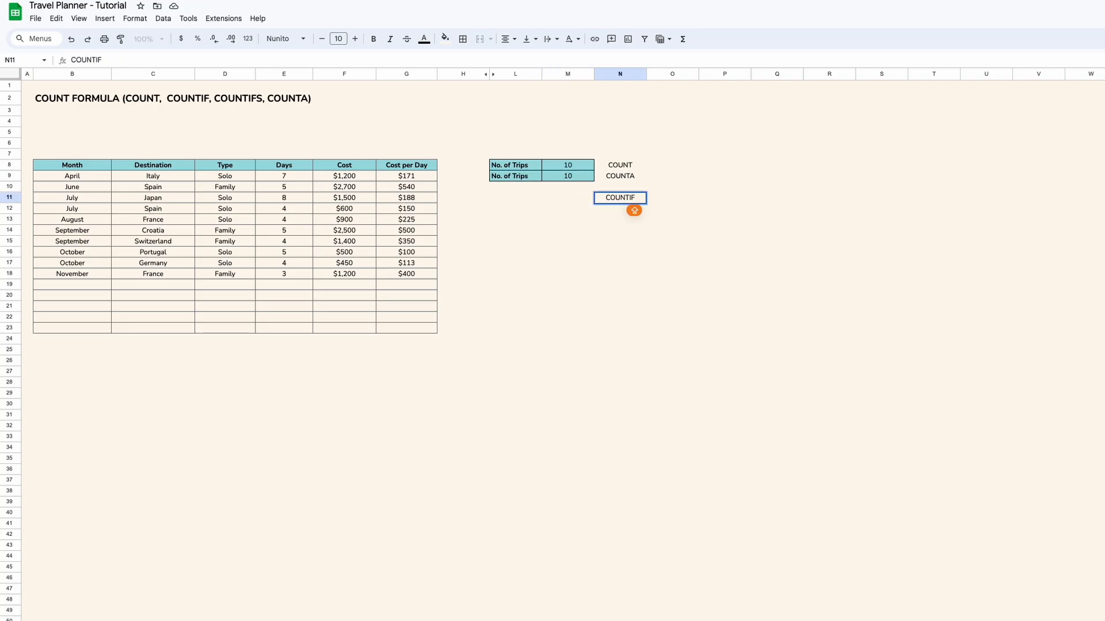
{"action": "key", "text": "Return"}
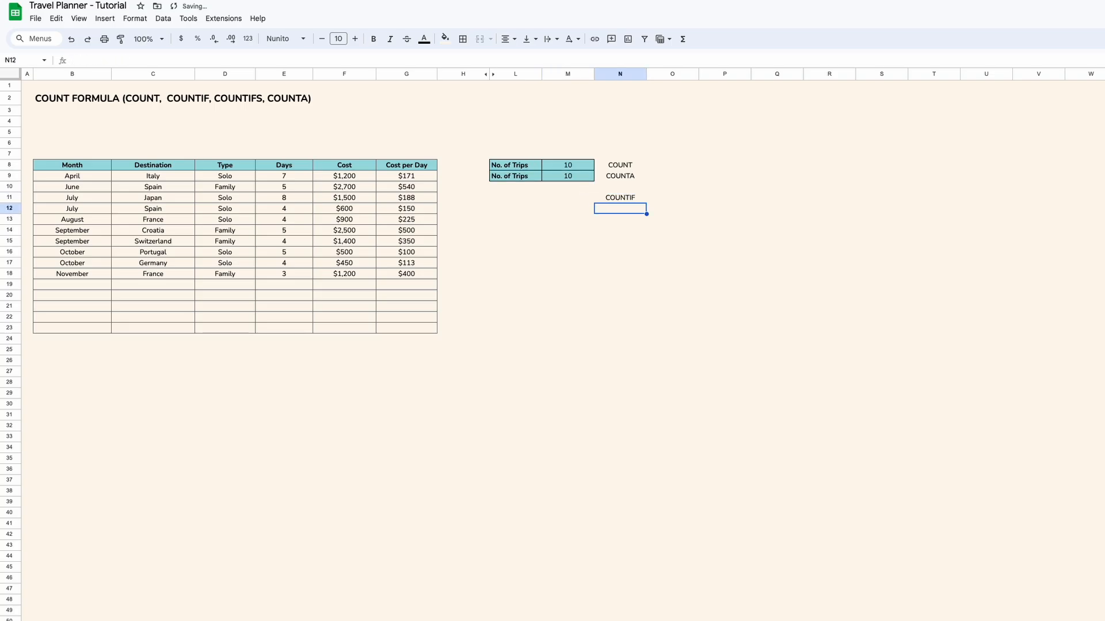
{"action": "key", "text": "Up"}
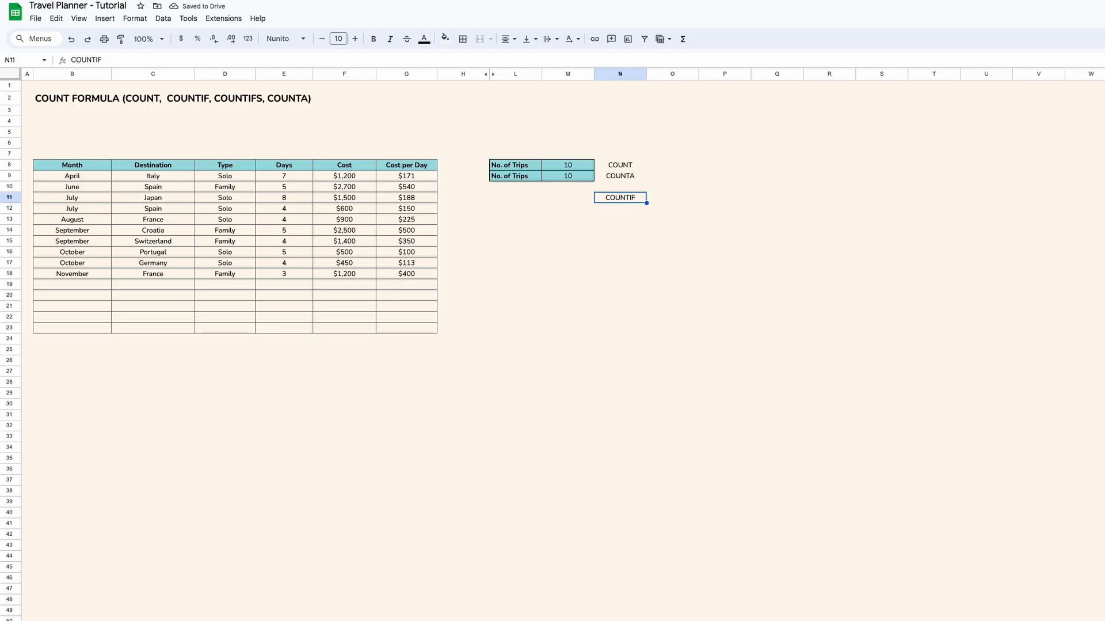
Look over the Solo and Family entries of the Type column and enter the label "No. of Solo Trip" in cell L11
{"action": "key", "text": "Left"}
{"action": "key", "text": "Left"}
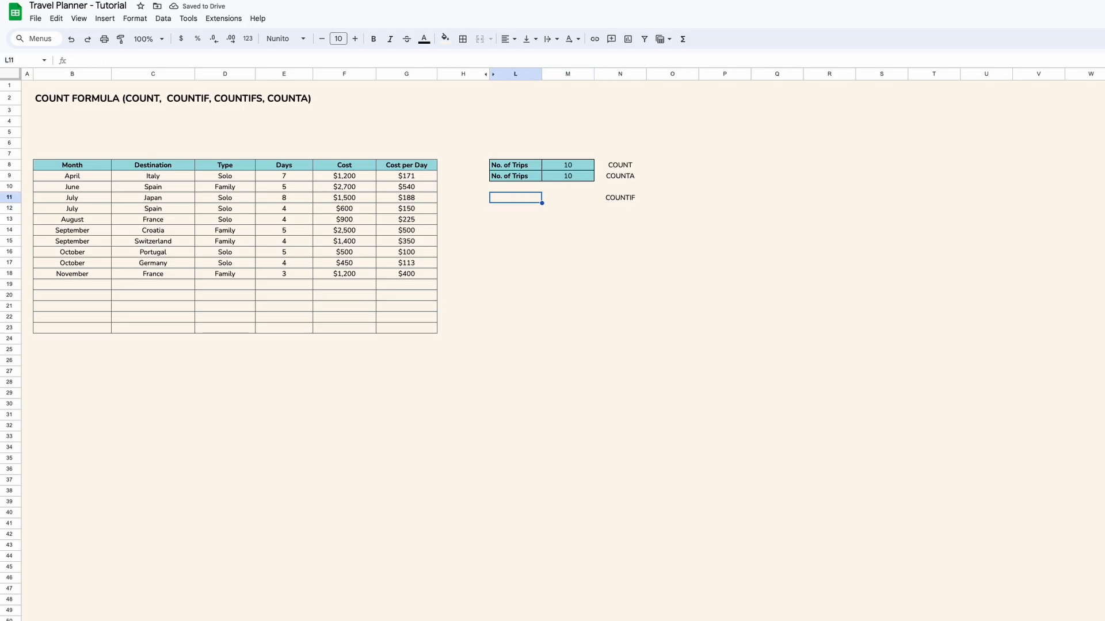
{"action": "left_click", "coordinate": [251, 178]}
{"action": "left_click_drag", "start_coordinate": [249, 178], "coordinate": [239, 264]}
{"action": "left_click", "coordinate": [246, 189]}
{"action": "left_click", "coordinate": [246, 199]}
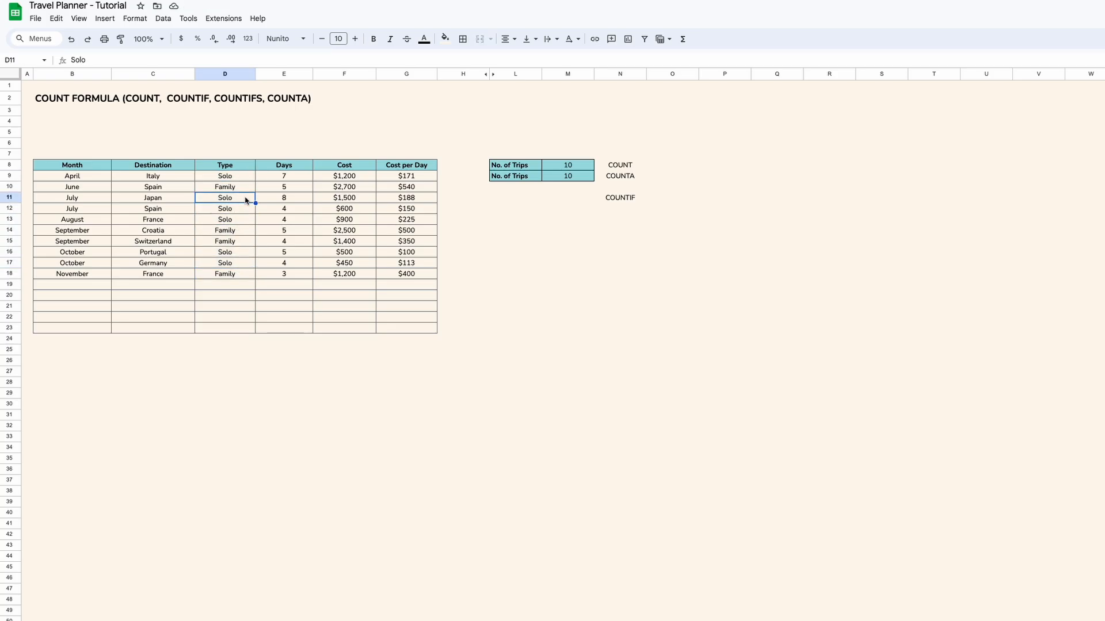
{"action": "left_click", "coordinate": [526, 199]}
{"action": "type", "text": "No. of Solo Trip"}
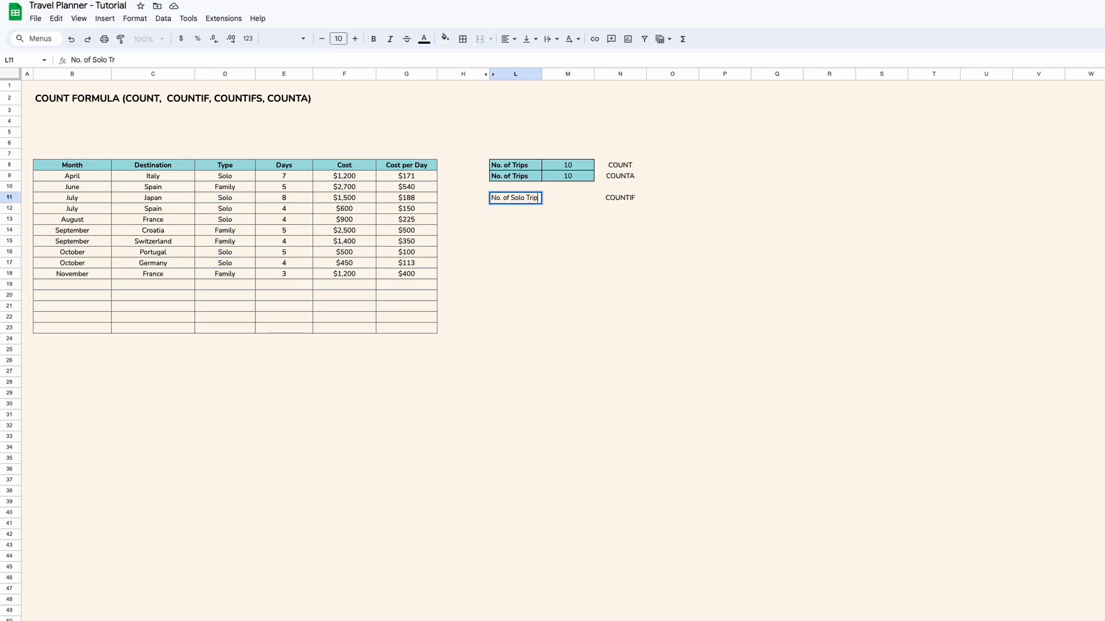
{"action": "key", "text": "Return"}
Widen column L slightly and copy the formatting of cells L9:M9 onto L11:M11
{"action": "left_click_drag", "start_coordinate": [542, 74], "coordinate": [553, 74]}
{"action": "left_click_drag", "start_coordinate": [515, 176], "coordinate": [578, 175]}
{"action": "left_click", "coordinate": [120, 39]}
{"action": "left_click_drag", "start_coordinate": [509, 198], "coordinate": [577, 205]}
Write the formula =COUNTIF(D9:D23,"=Solo") in cell M11 to count the solo trips in the Type column
{"action": "left_click", "coordinate": [578, 200]}
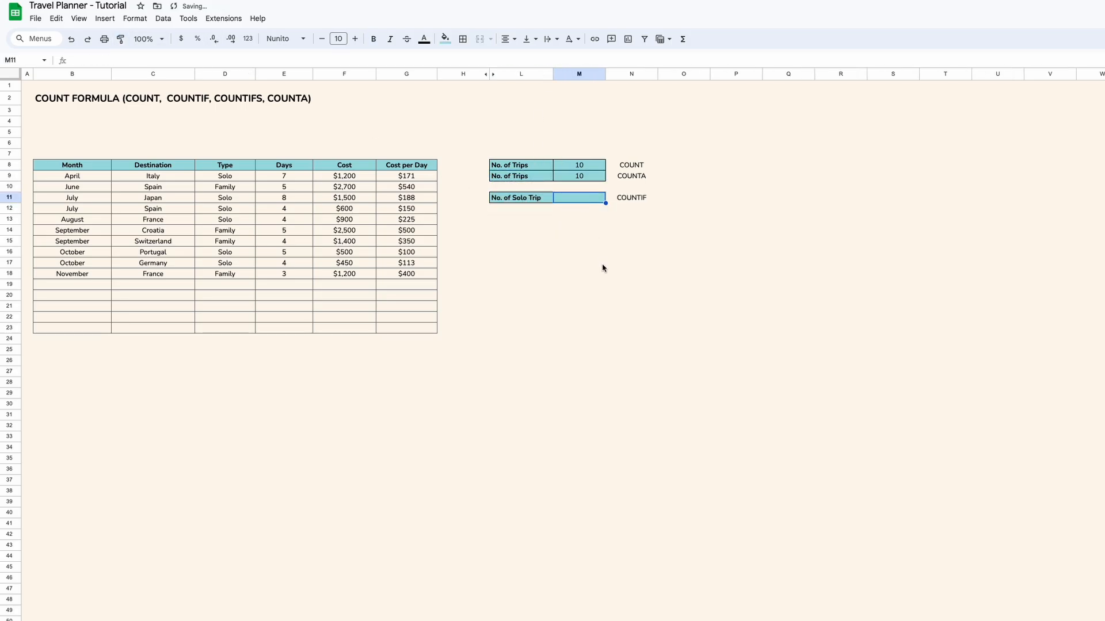
{"action": "type", "text": "=COUNTIF"}
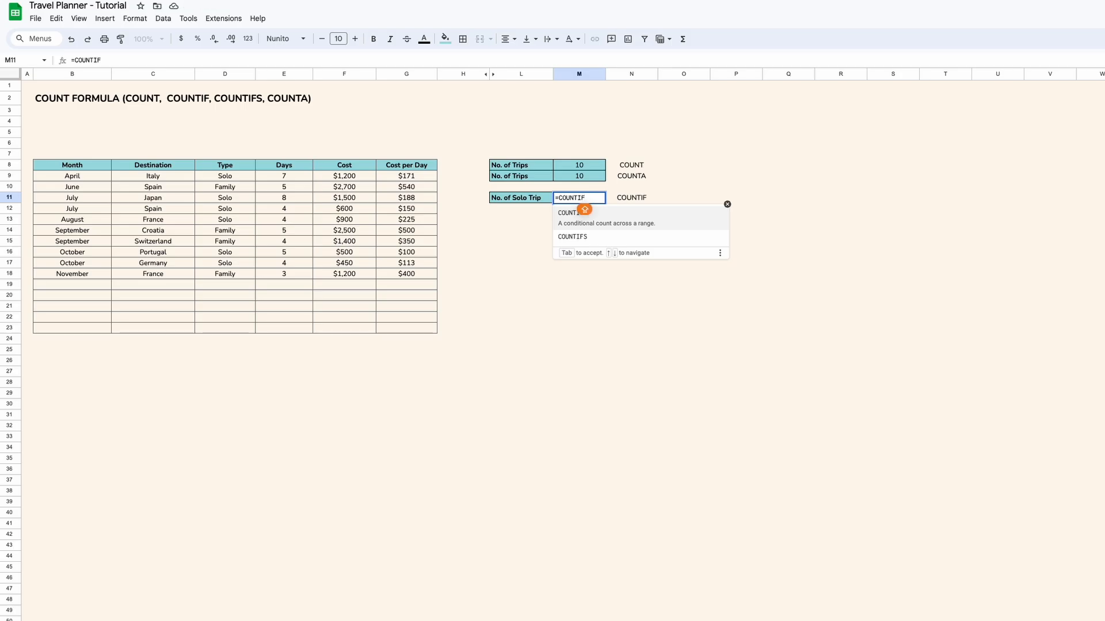
{"action": "type", "text": "("}
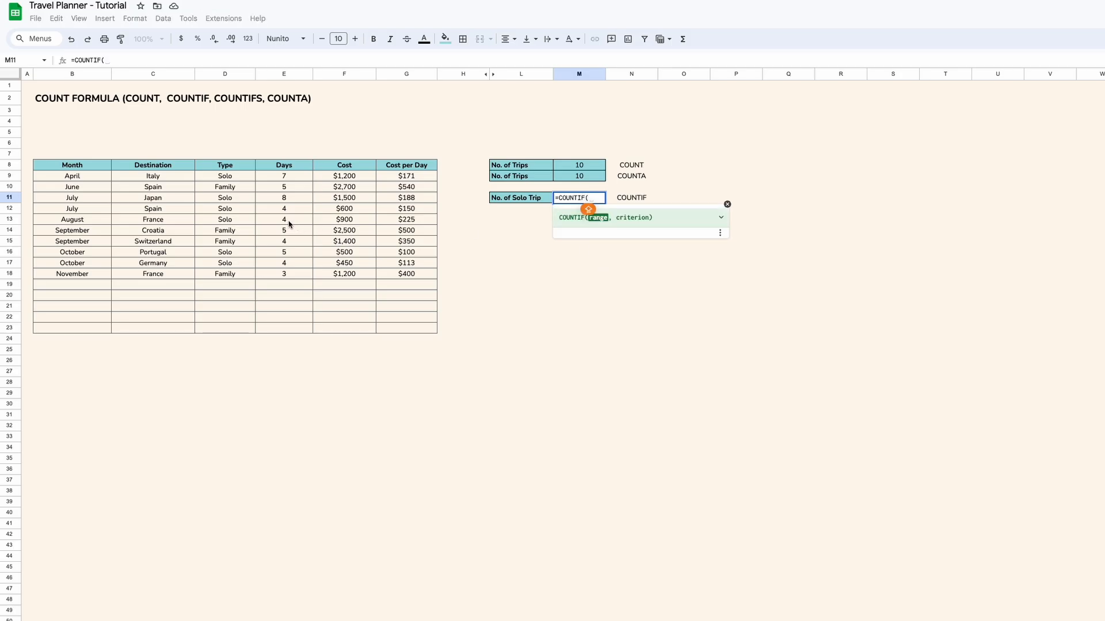
{"action": "left_click_drag", "start_coordinate": [238, 177], "coordinate": [234, 328]}
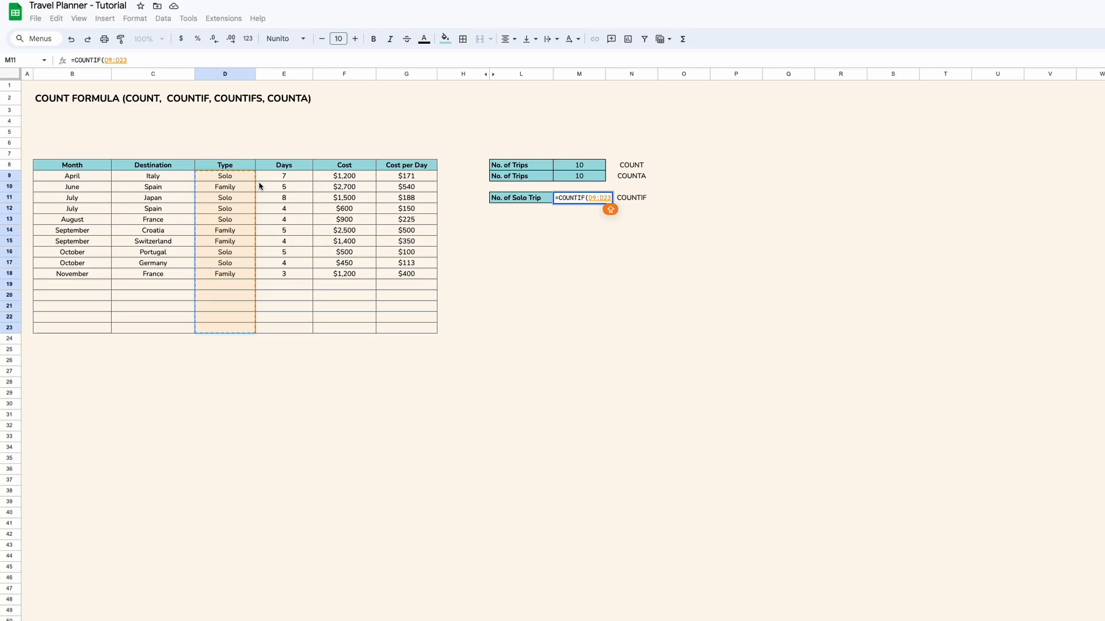
{"action": "type", "text": ","}
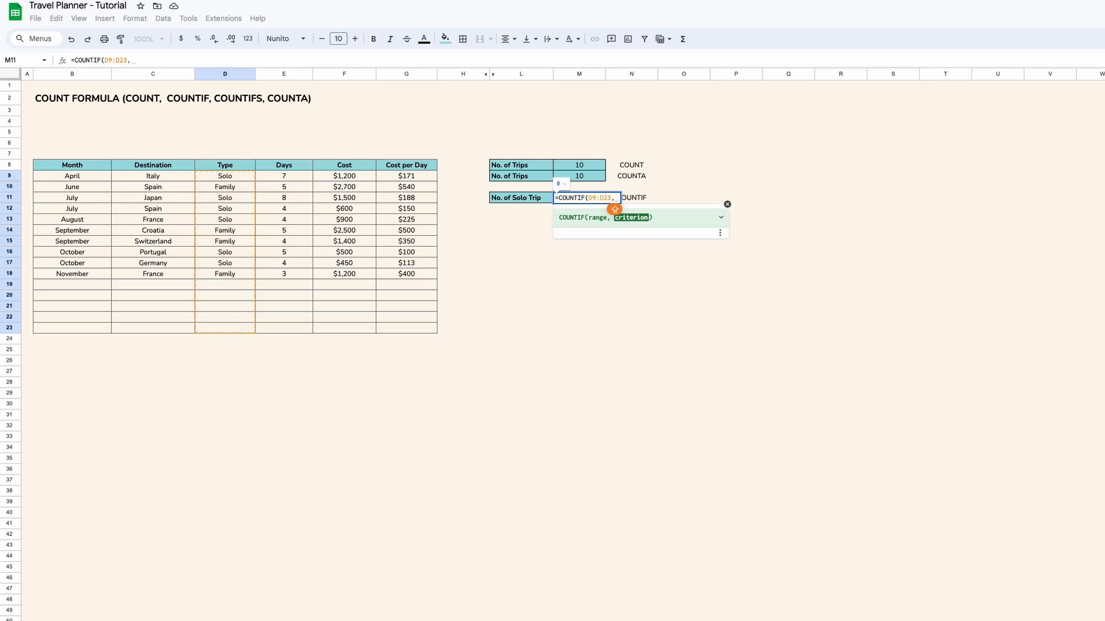
{"action": "type", "text": "\"="}
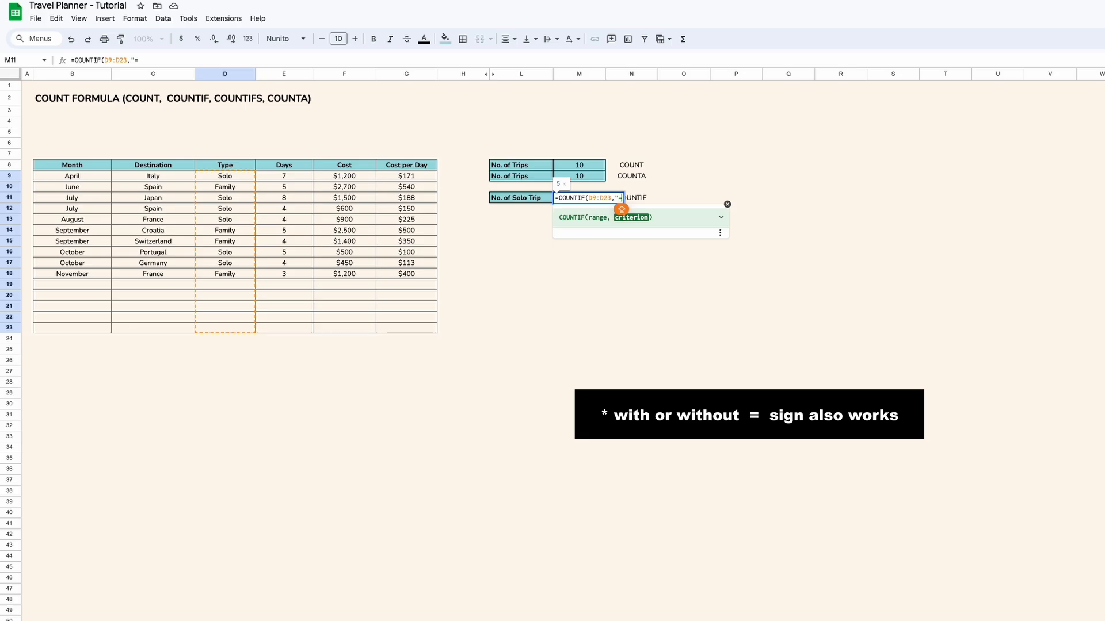
{"action": "type", "text": "Solo\""}
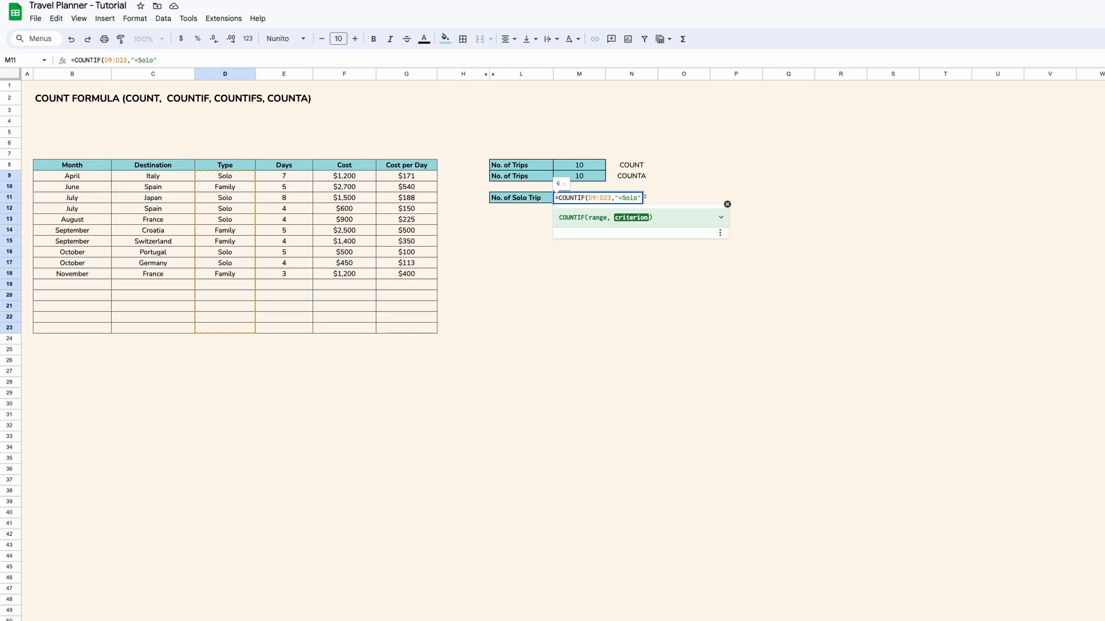
{"action": "type", "text": ")"}
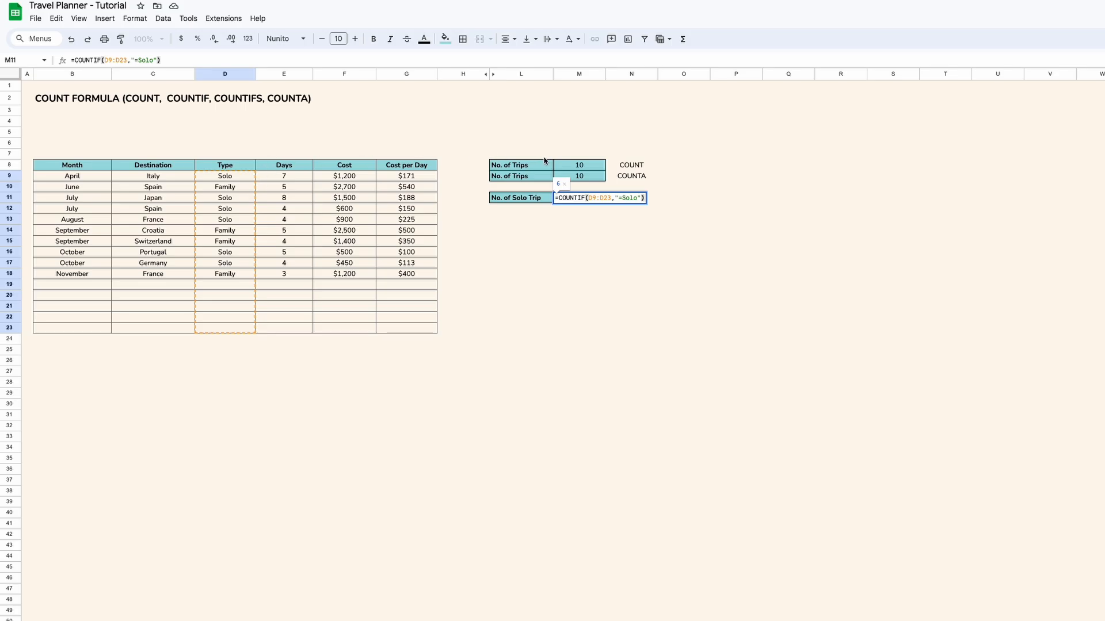
Make the range in the M11 formula absolute as $D$9:$D$23, then check it against the Solo cells of the Type column
{"action": "left_click", "coordinate": [588, 196]}
{"action": "key", "text": "F4"}
{"action": "type", "text": "$"}
{"action": "key", "text": "Right"}
{"action": "key", "text": "Right"}
{"action": "key", "text": "Right"}
{"action": "key", "text": "Right"}
{"action": "key", "text": "Right"}
{"action": "key", "text": "Right"}
{"action": "key", "text": "Right"}
{"action": "key", "text": "Right"}
{"action": "key", "text": "Right"}
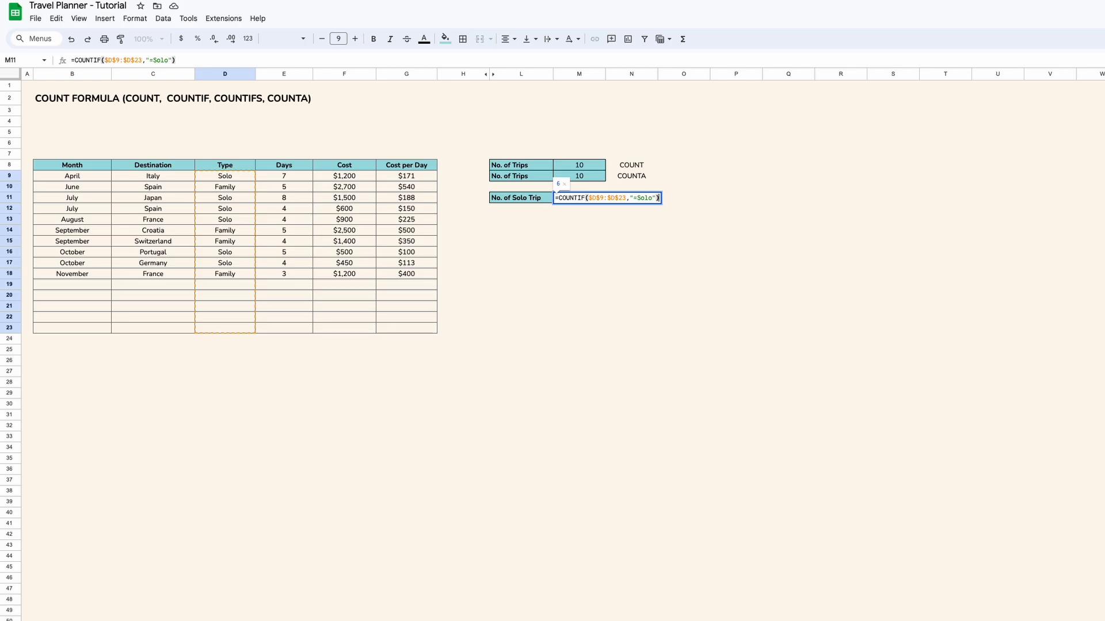
{"action": "key", "text": "Return"}
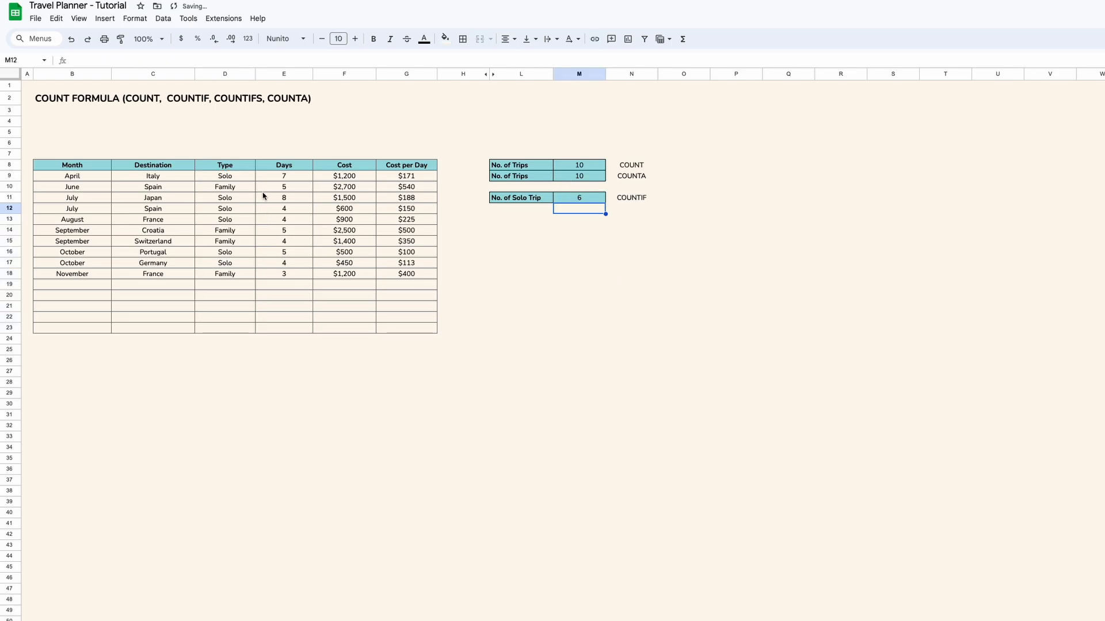
{"action": "left_click", "coordinate": [247, 179]}
{"action": "left_click_drag", "start_coordinate": [244, 201], "coordinate": [243, 221]}
{"action": "left_click_drag", "start_coordinate": [242, 253], "coordinate": [239, 262]}
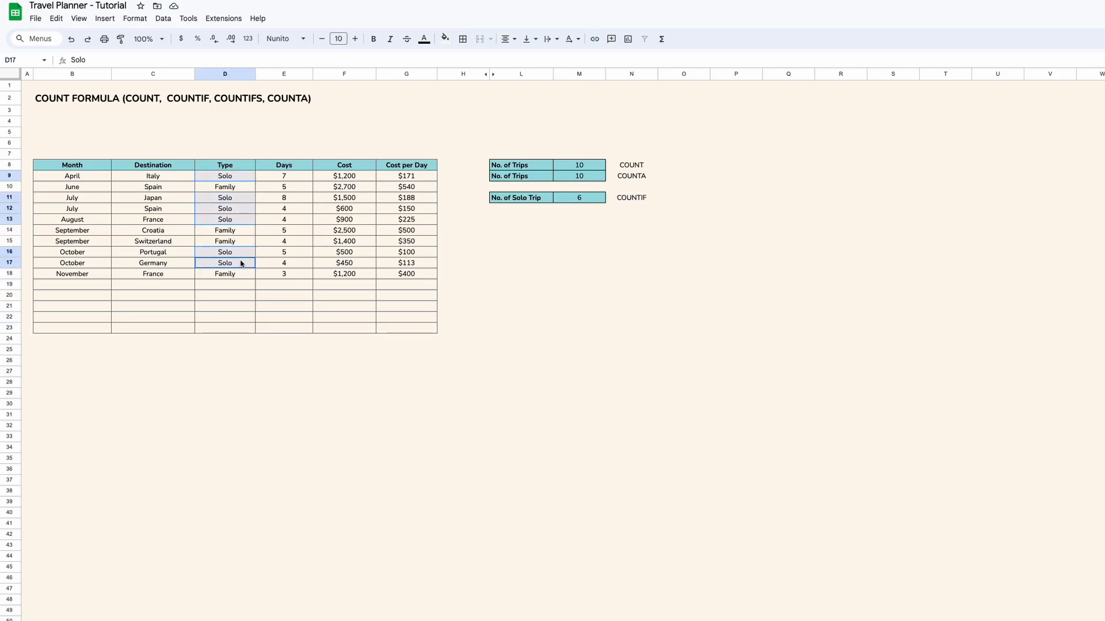
Copy the COUNTIF label from cell N11 into cell N12
{"action": "left_click", "coordinate": [579, 207]}
{"action": "left_click", "coordinate": [631, 199]}
{"action": "key", "text": "super+c"}
{"action": "left_click", "coordinate": [631, 212]}
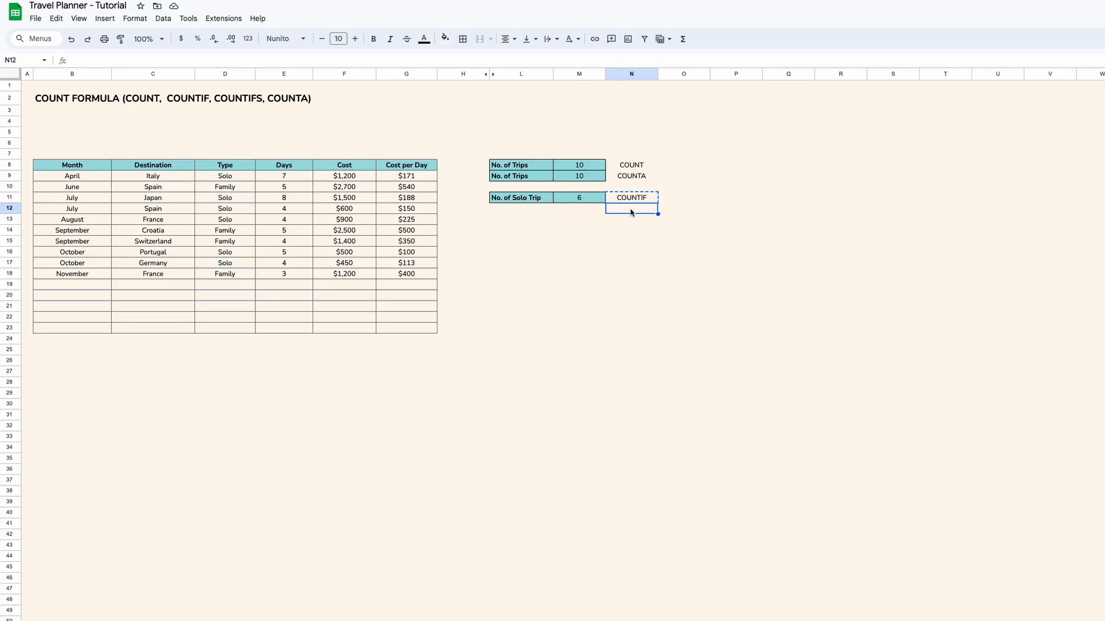
{"action": "key", "text": "super+v"}
Reuse the L11:M11 row style for the label "No. of trip 5 days or above" in cell L12 and widen column L to fit
{"action": "left_click", "coordinate": [577, 211]}
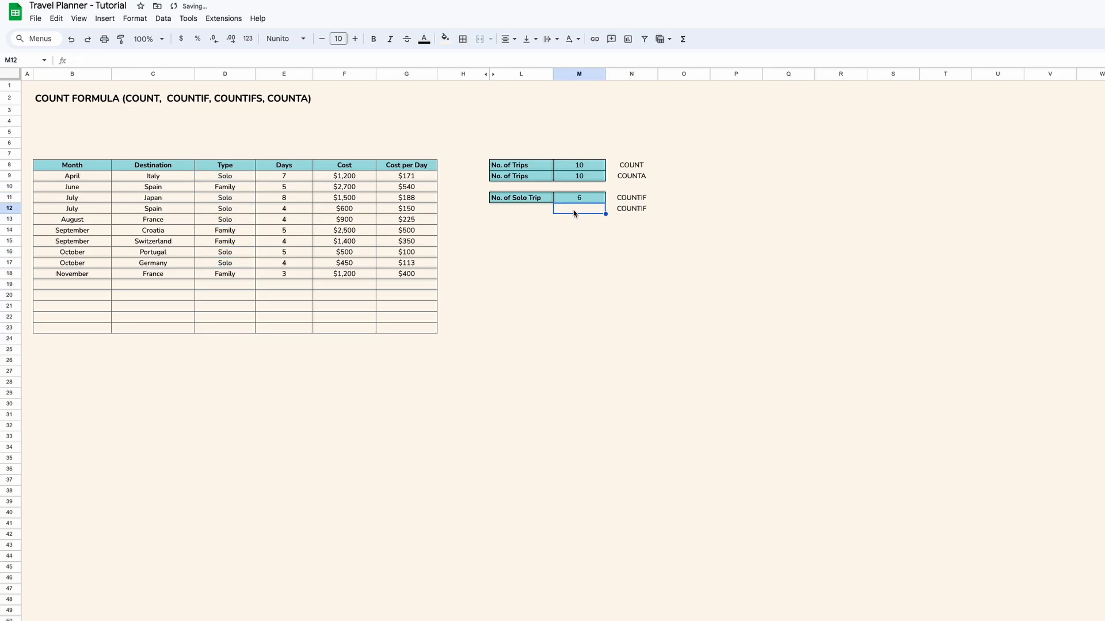
{"action": "left_click", "coordinate": [534, 211]}
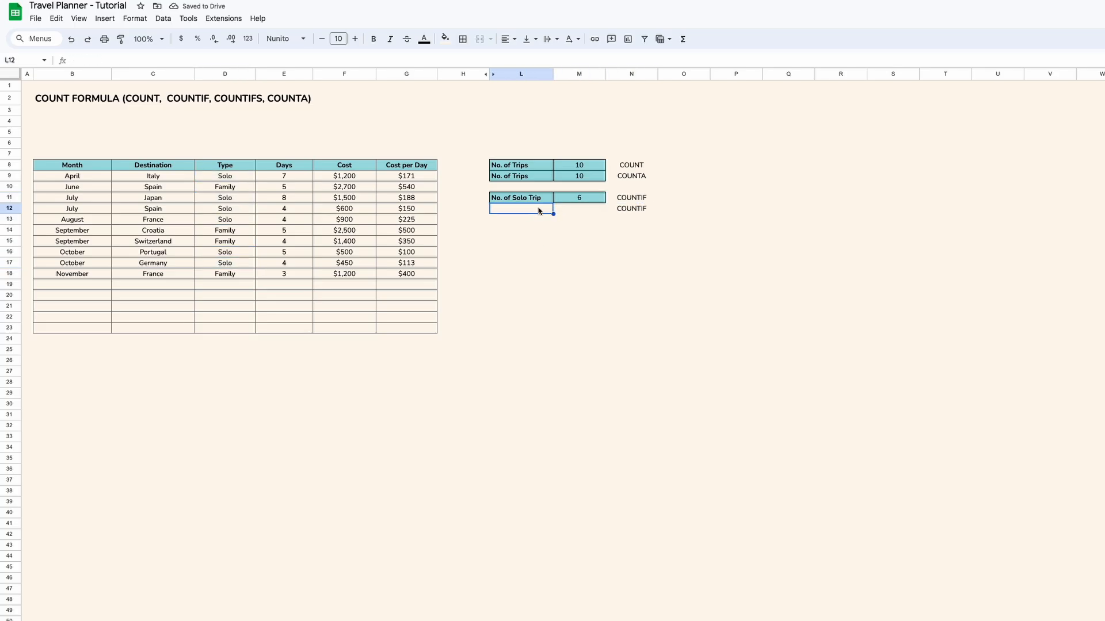
{"action": "left_click_drag", "start_coordinate": [542, 199], "coordinate": [566, 200]}
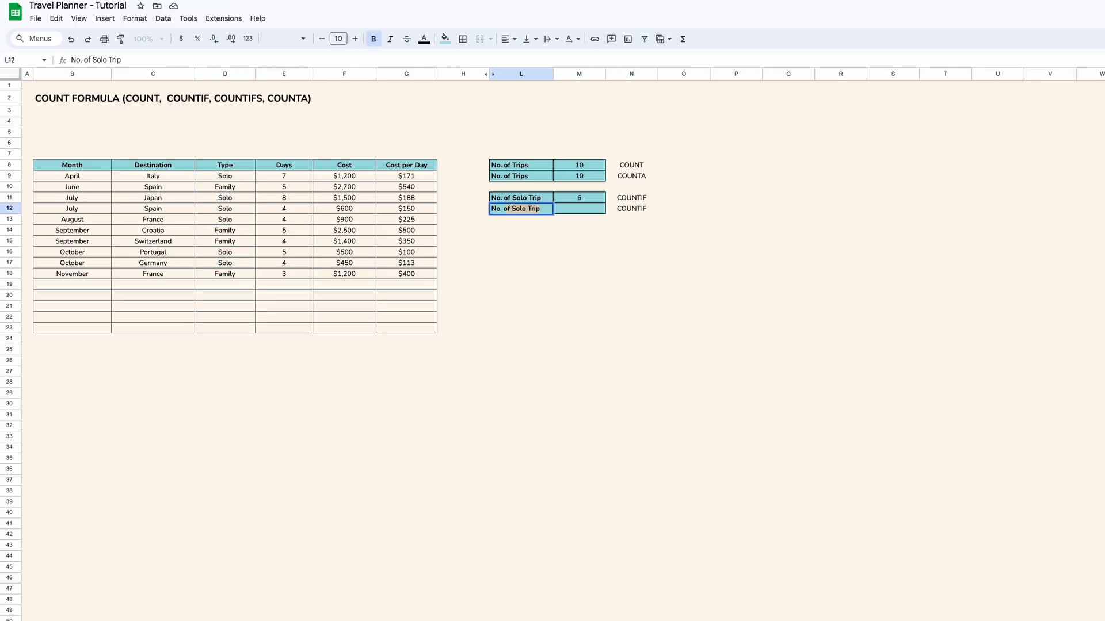
{"action": "left_click_drag", "start_coordinate": [540, 209], "coordinate": [509, 209]}
{"action": "type", "text": "trip 5 days or above"}
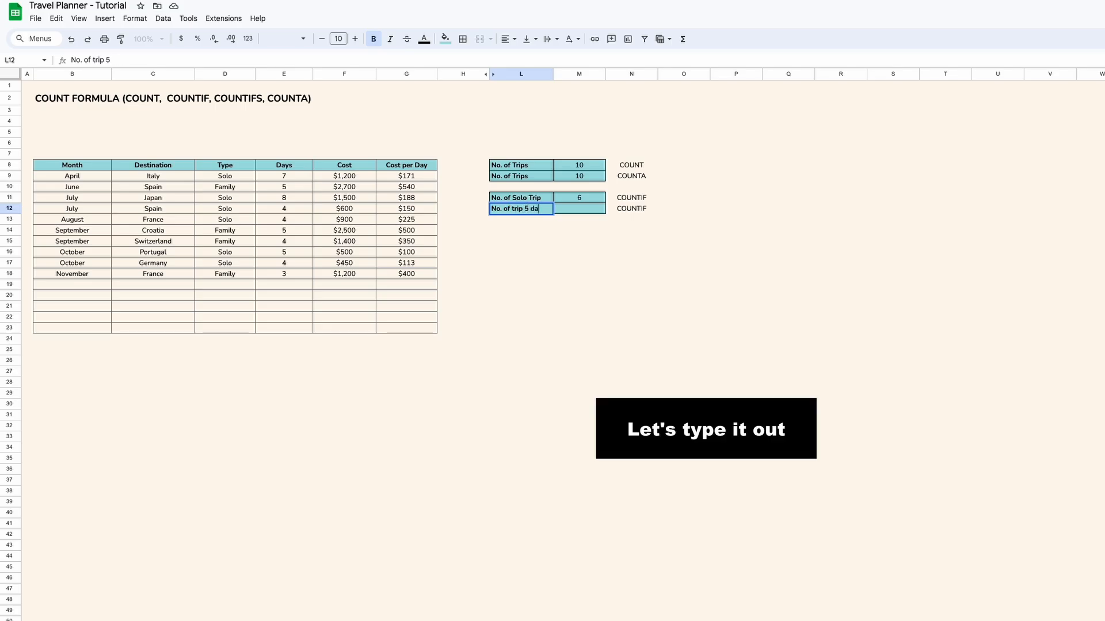
{"action": "key", "text": "Tab"}
{"action": "left_click_drag", "start_coordinate": [552, 74], "coordinate": [587, 73]}
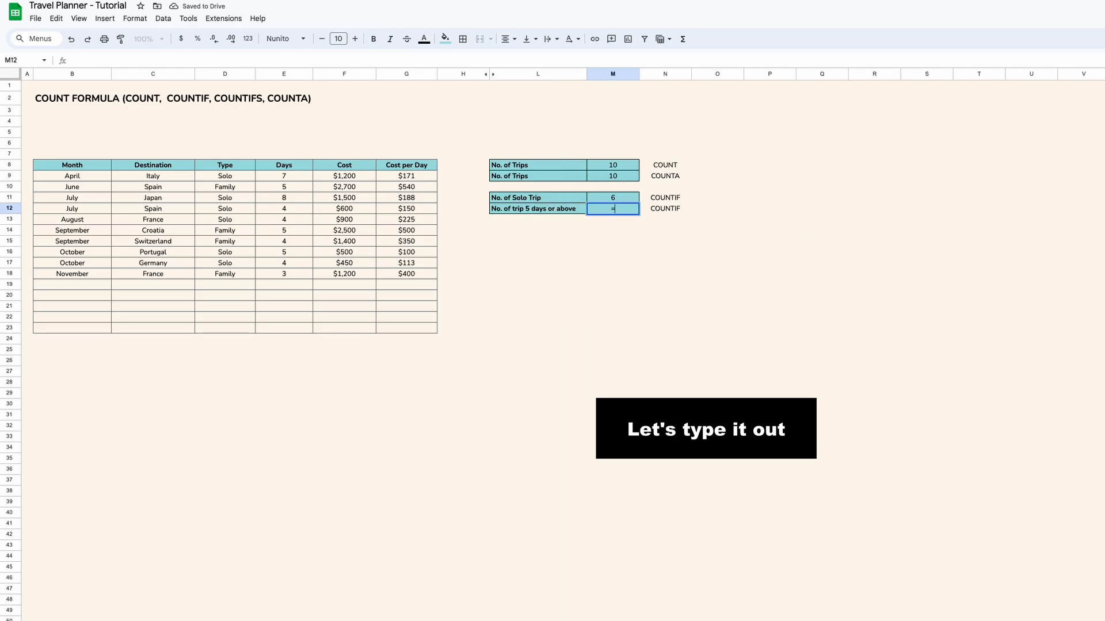
Write the formula =COUNTIF(E9:E23,">=5") in cell M12 to count trips of five days or more
{"action": "type", "text": "=COUNTIF"}
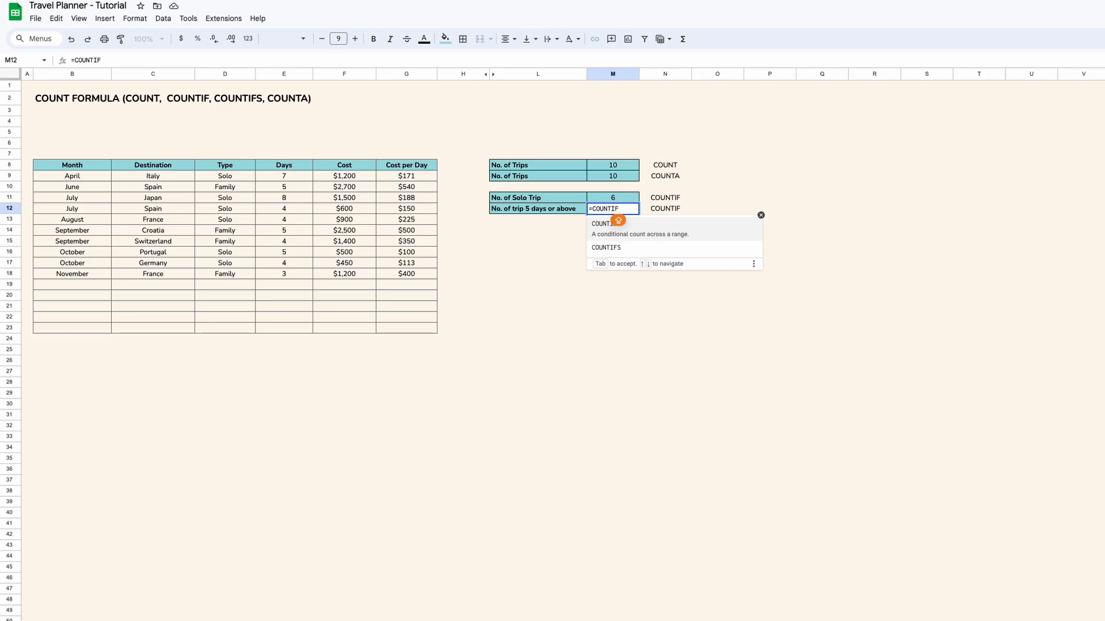
{"action": "type", "text": "("}
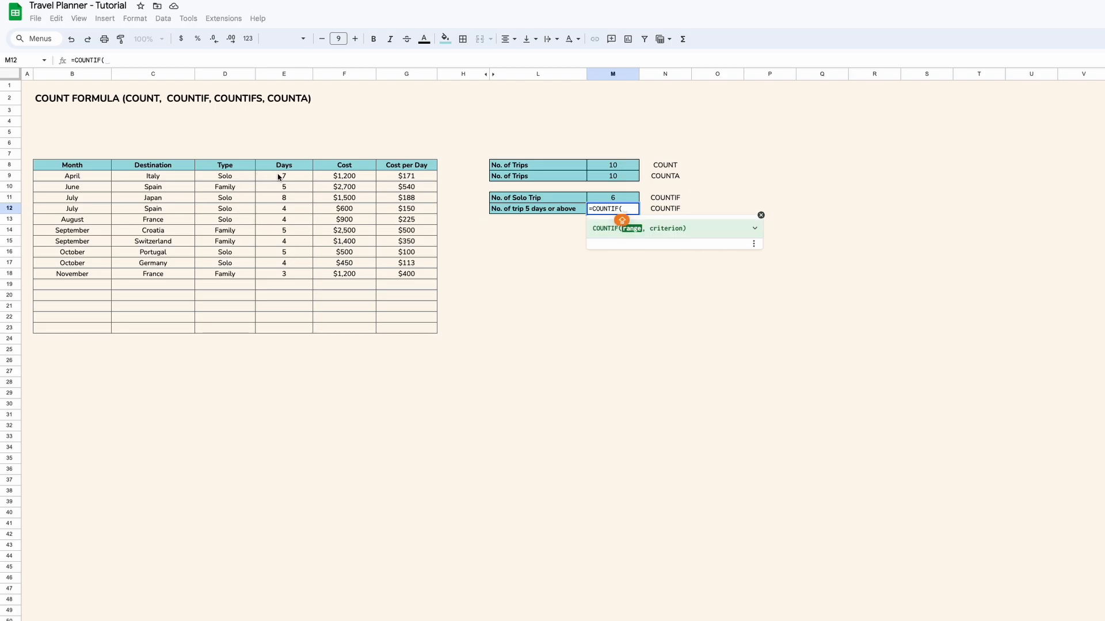
{"action": "left_click_drag", "start_coordinate": [278, 176], "coordinate": [269, 332]}
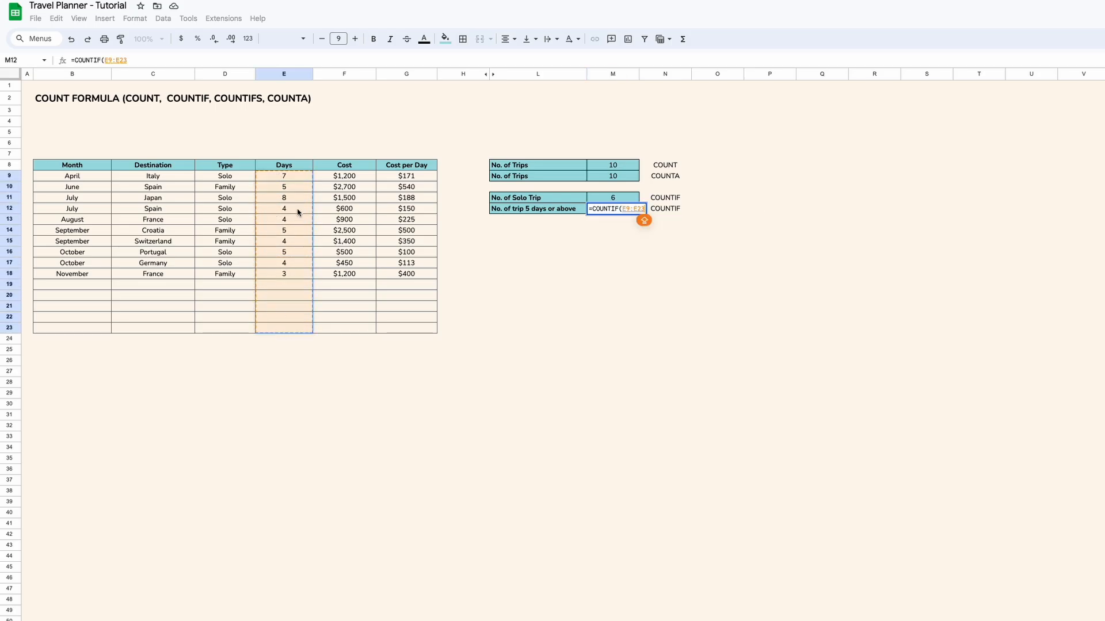
{"action": "type", "text": ",\""}
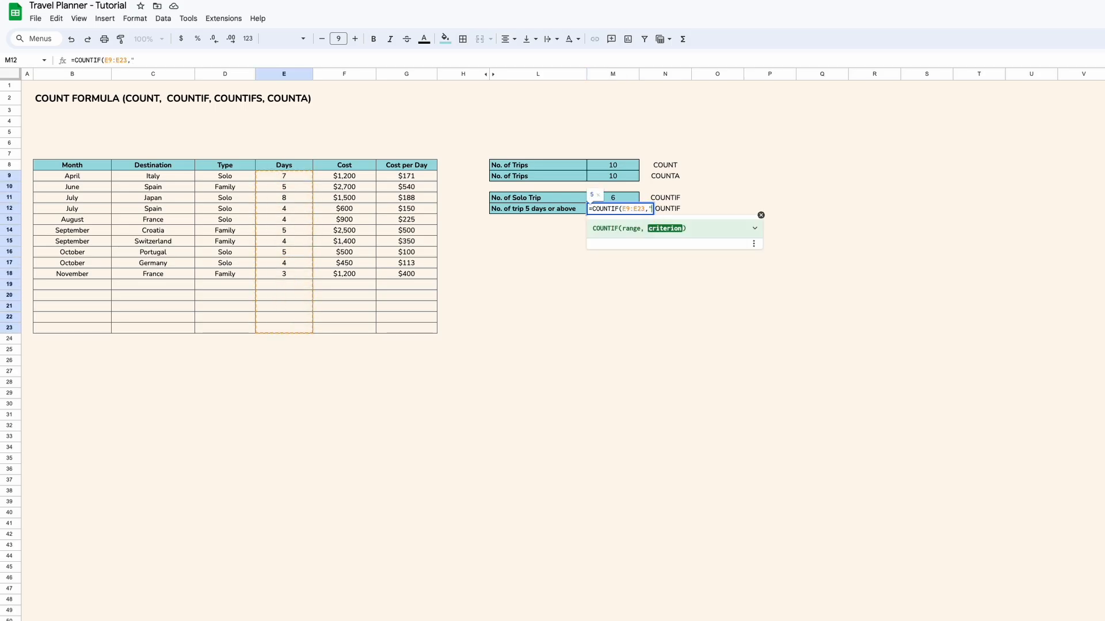
{"action": "type", "text": ">=5"}
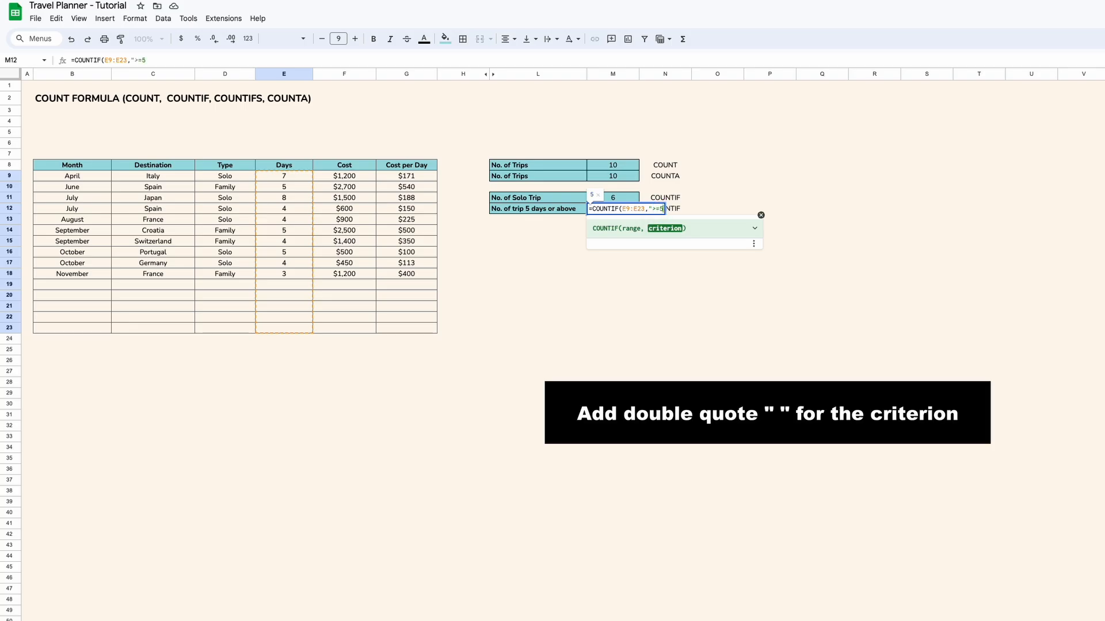
{"action": "type", "text": "\")"}
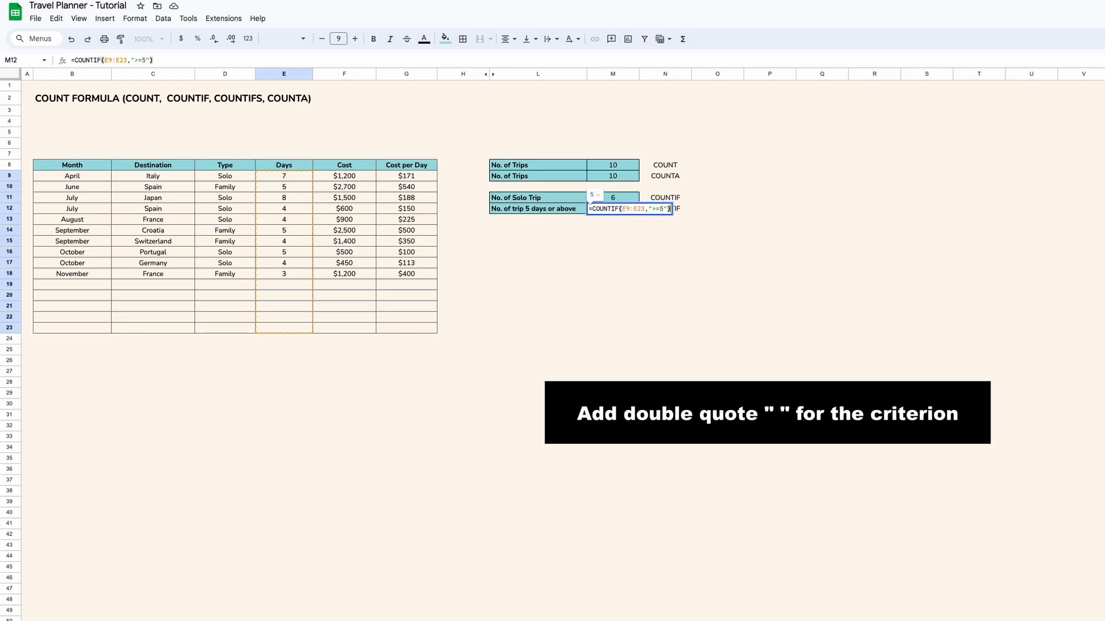
Make the Days range E9:E23 in the M12 formula absolute and commit the formula
{"action": "left_click", "coordinate": [624, 210]}
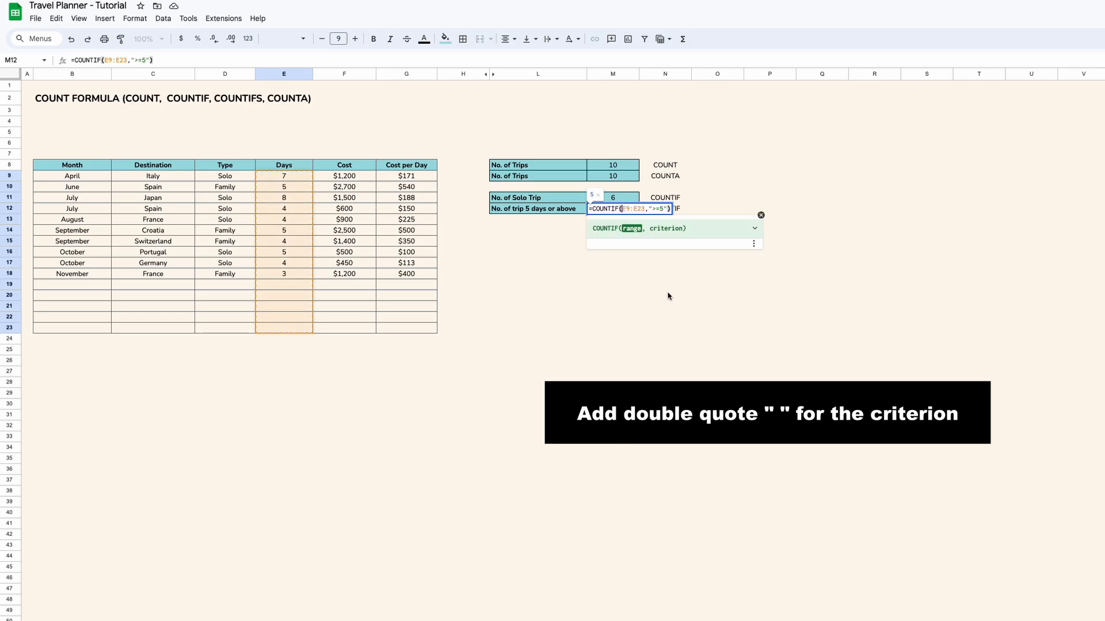
{"action": "type", "text": "$"}
{"action": "key", "text": "F4"}
{"action": "key", "text": "Right"}
{"action": "key", "text": "Right"}
{"action": "key", "text": "Right"}
{"action": "key", "text": "Right"}
{"action": "key", "text": "Right"}
{"action": "key", "text": "Right"}
{"action": "key", "text": "Right"}
{"action": "key", "text": "Return"}
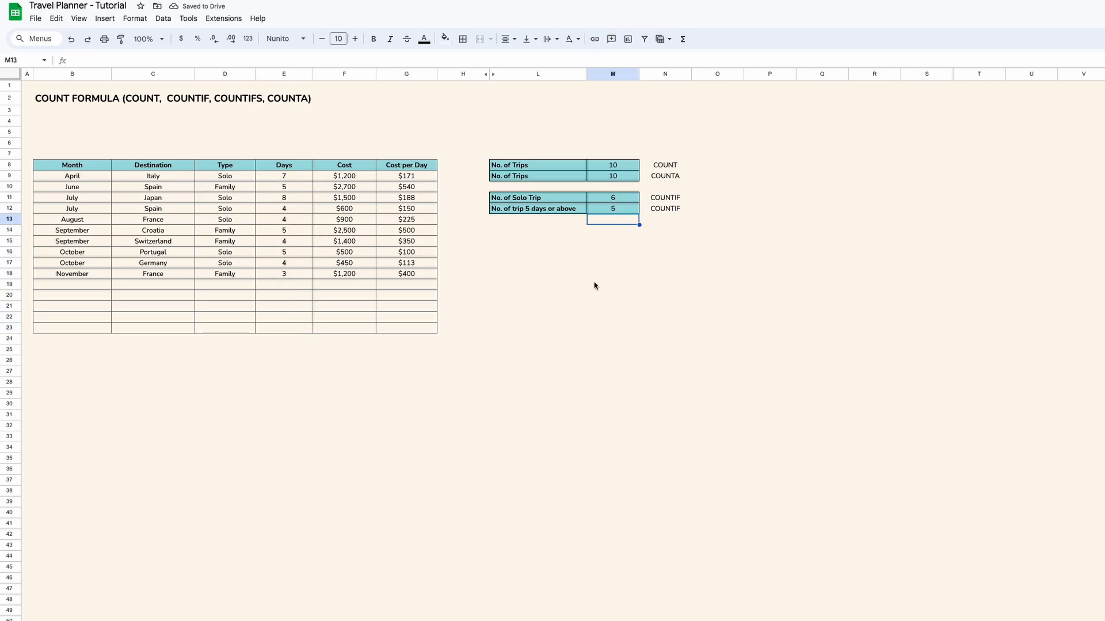
Highlight the Days cells of the trips lasting five days or more, E9:E11, E14 and E16
{"action": "left_click", "coordinate": [301, 178]}
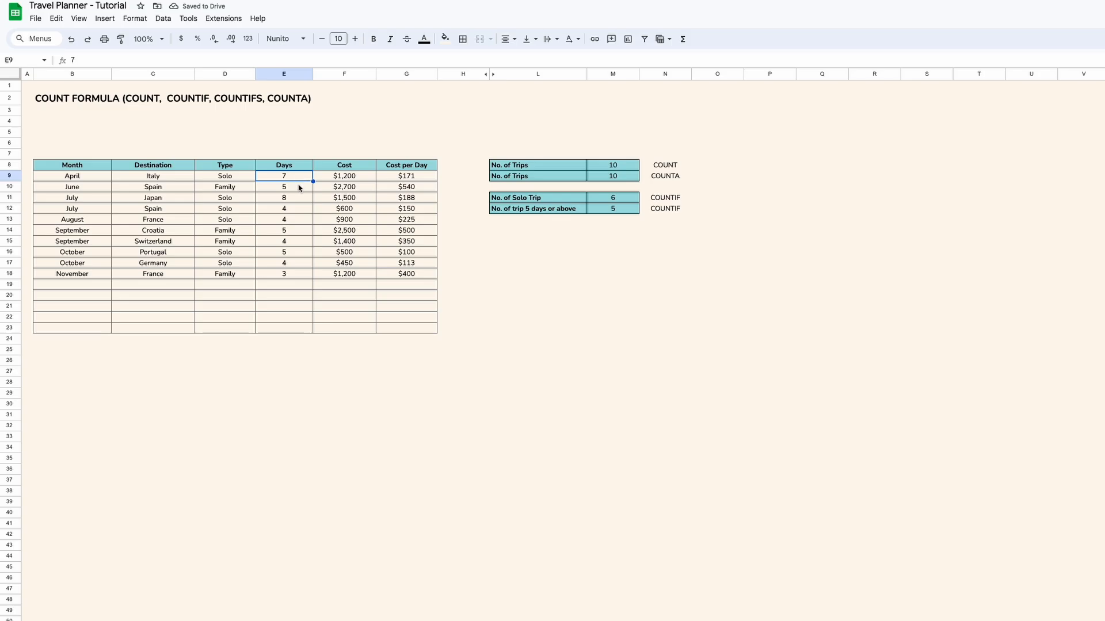
{"action": "left_click", "coordinate": [299, 189], "text": "super"}
{"action": "left_click", "coordinate": [295, 199], "text": "super"}
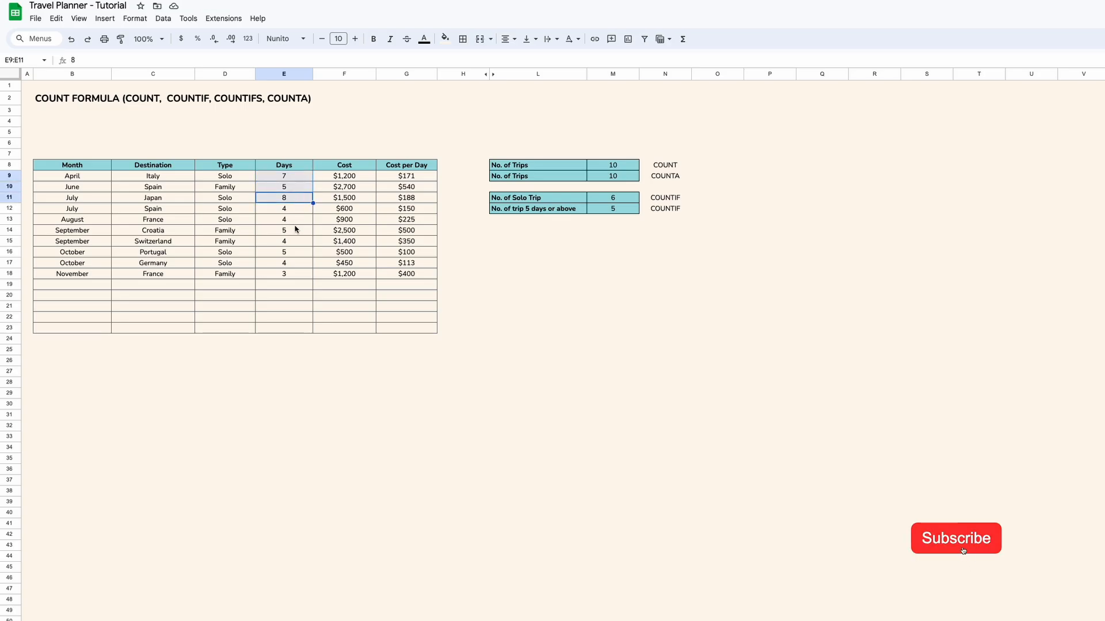
{"action": "left_click", "coordinate": [296, 230], "text": "super"}
{"action": "left_click", "coordinate": [292, 255], "text": "super"}
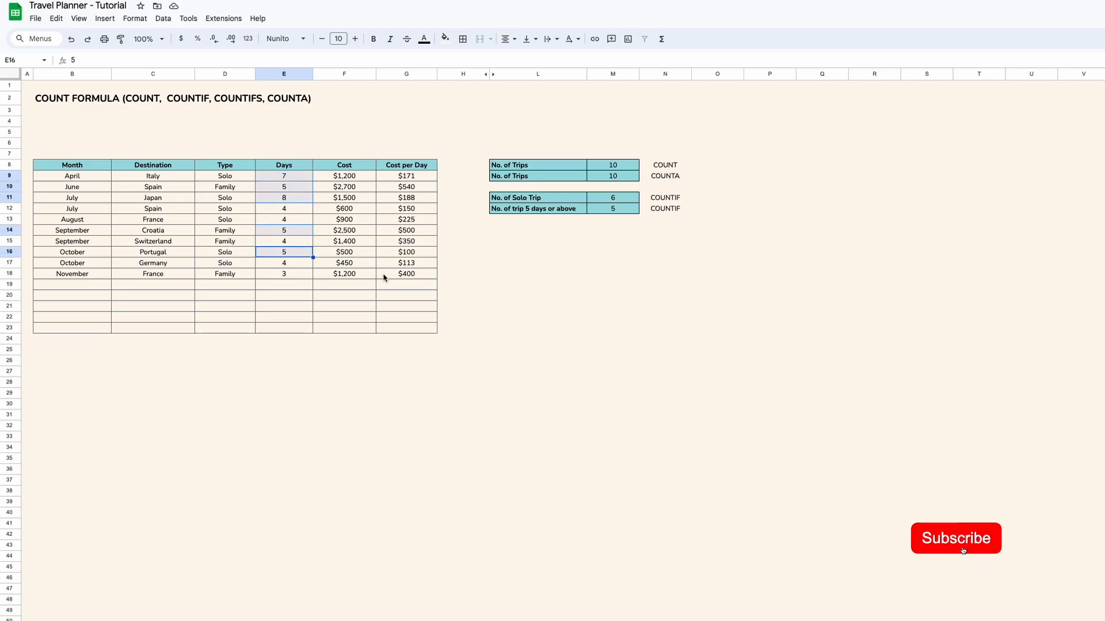
Enter the label COUNTIFS in cell N14
{"action": "left_click", "coordinate": [535, 241]}
{"action": "left_click", "coordinate": [665, 230]}
{"action": "type", "text": "couNTIFS"}
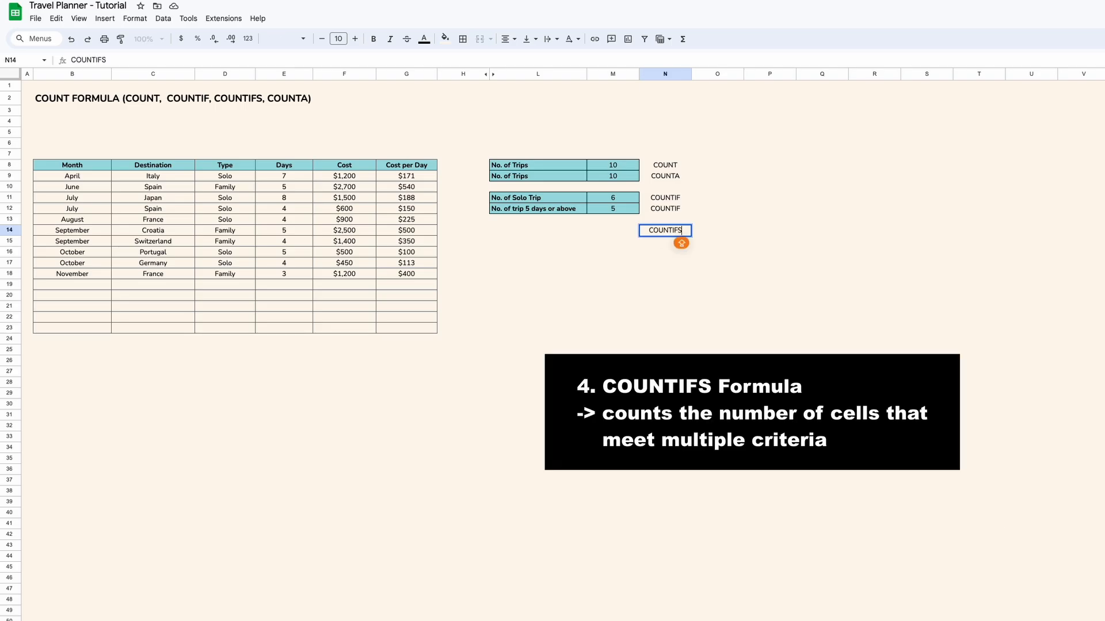
{"action": "key", "text": "Return"}
{"action": "key", "text": "Up"}
{"action": "key", "text": "Left"}
{"action": "key", "text": "Left"}
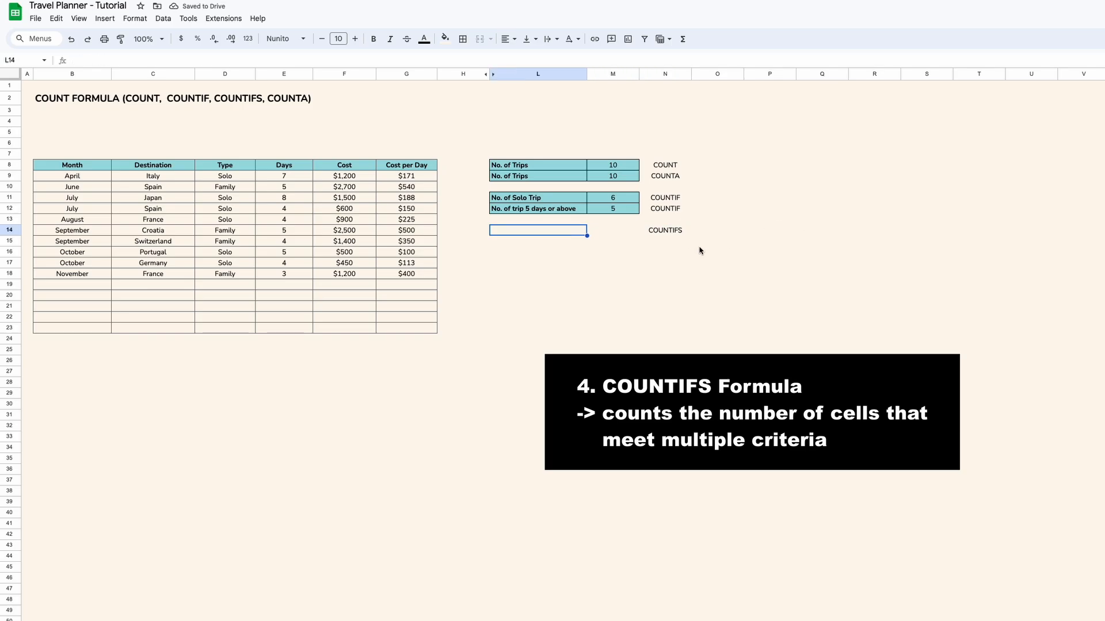
Highlight the Type cells D9:D18 together with the Days cells E9:E18 as the two criteria ranges
{"action": "left_click", "coordinate": [685, 234]}
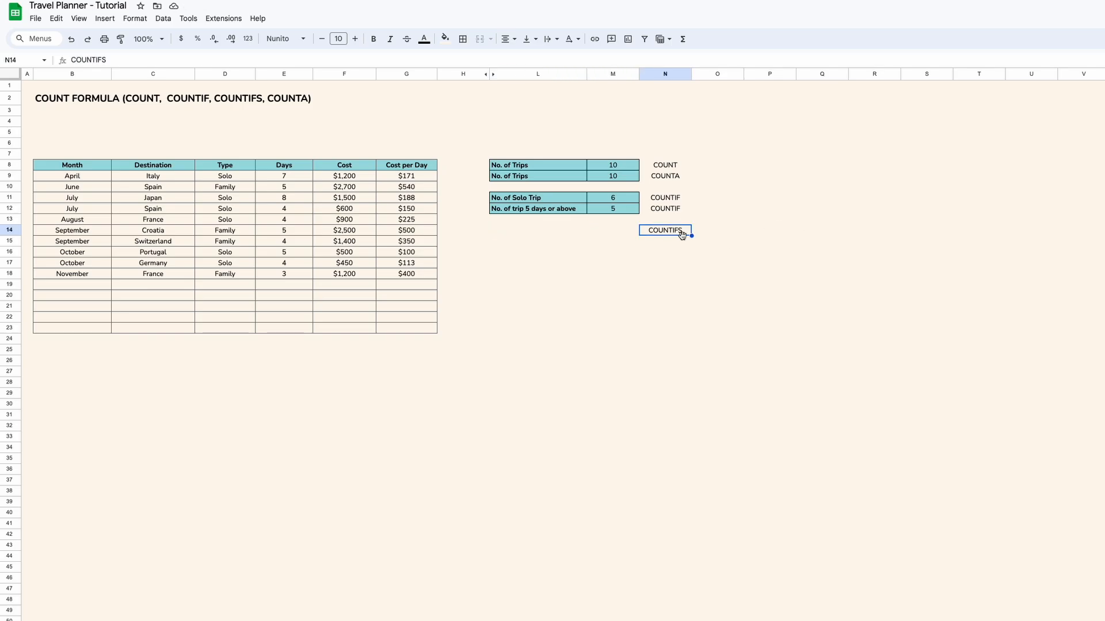
{"action": "left_click_drag", "start_coordinate": [247, 177], "coordinate": [248, 269]}
{"action": "left_click_drag", "start_coordinate": [295, 179], "coordinate": [293, 273]}
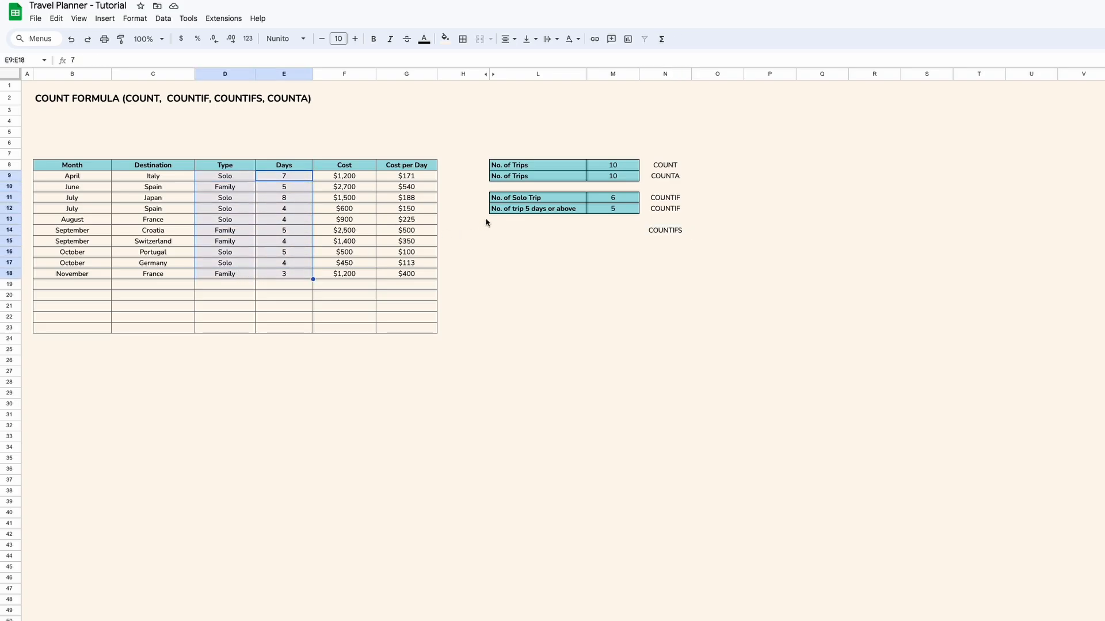
Enter the label "Solo trip & 5 Days or above" in cell L14
{"action": "left_click", "coordinate": [528, 233]}
{"action": "type", "text": "Solo "}
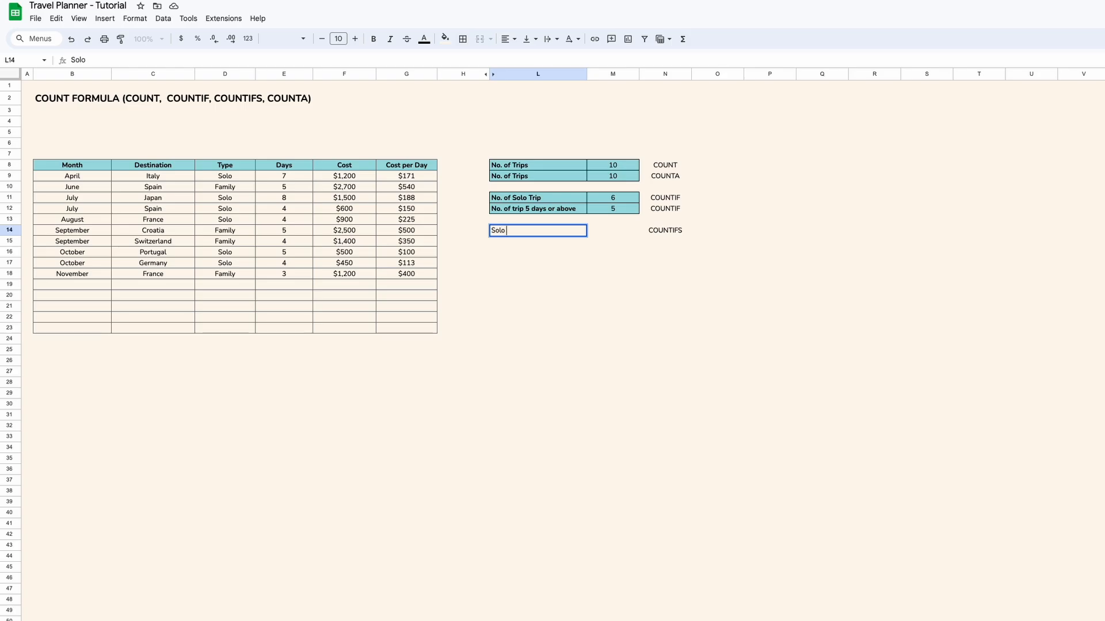
{"action": "type", "text": "trip"}
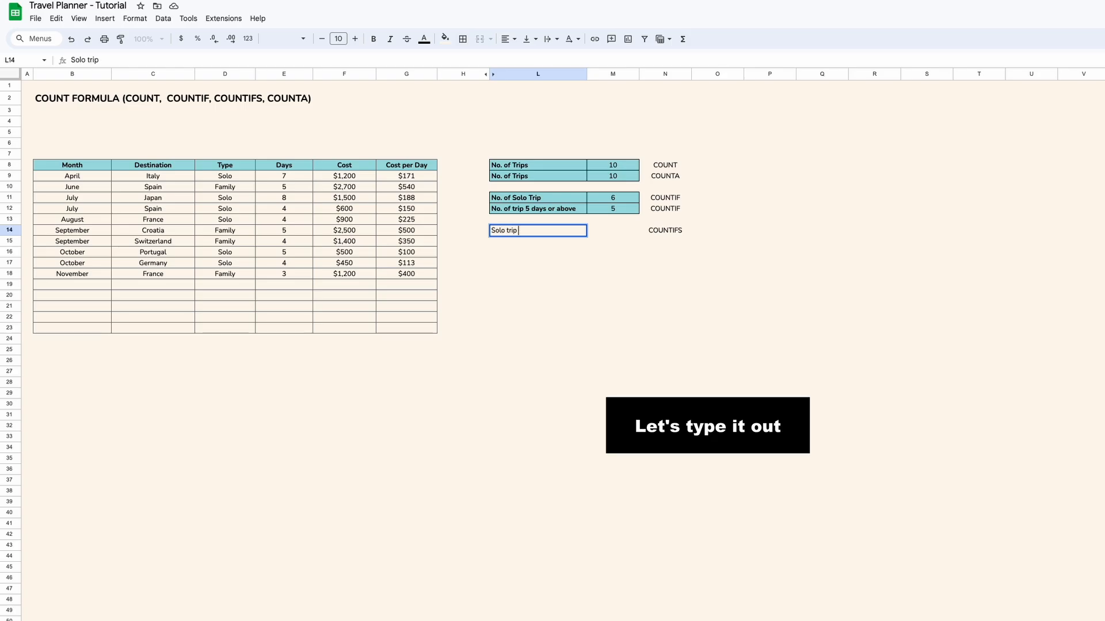
{"action": "type", "text": " & 5 Days or above"}
{"action": "key", "text": "Return"}
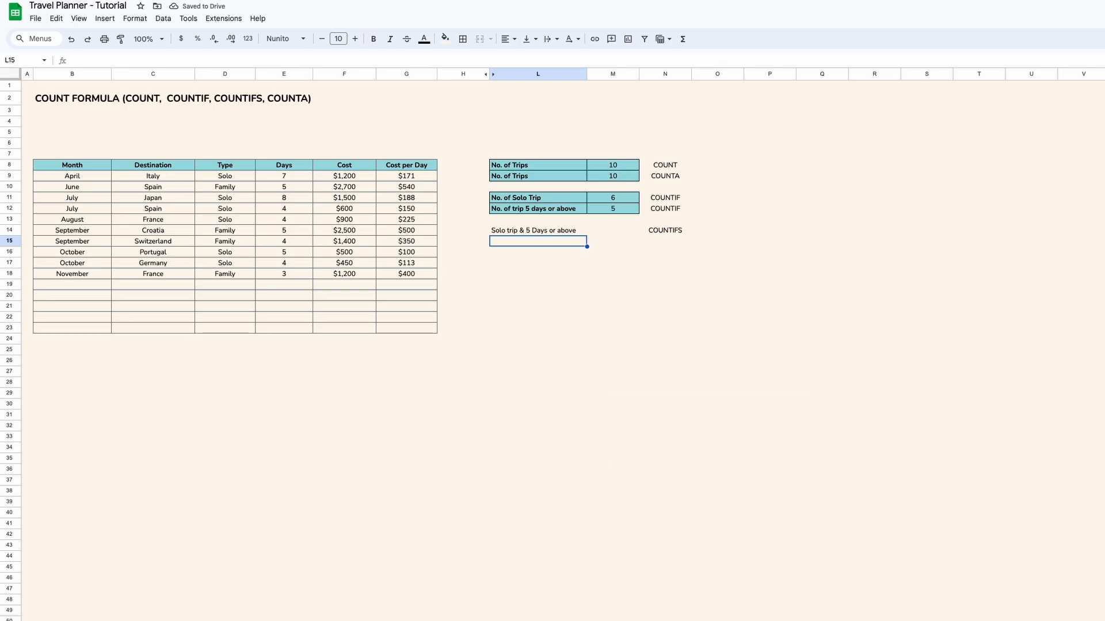
Copy the formatting of cells L12:M12 onto L14:M14
{"action": "left_click_drag", "start_coordinate": [567, 213], "coordinate": [607, 213]}
{"action": "left_click", "coordinate": [120, 38]}
{"action": "left_click", "coordinate": [537, 231]}
Write the formula =COUNTIFS(D9:D23,"Solo",E9:E23,">=5") in cell M14 to count solo trips of five days or more
{"action": "left_click", "coordinate": [612, 235]}
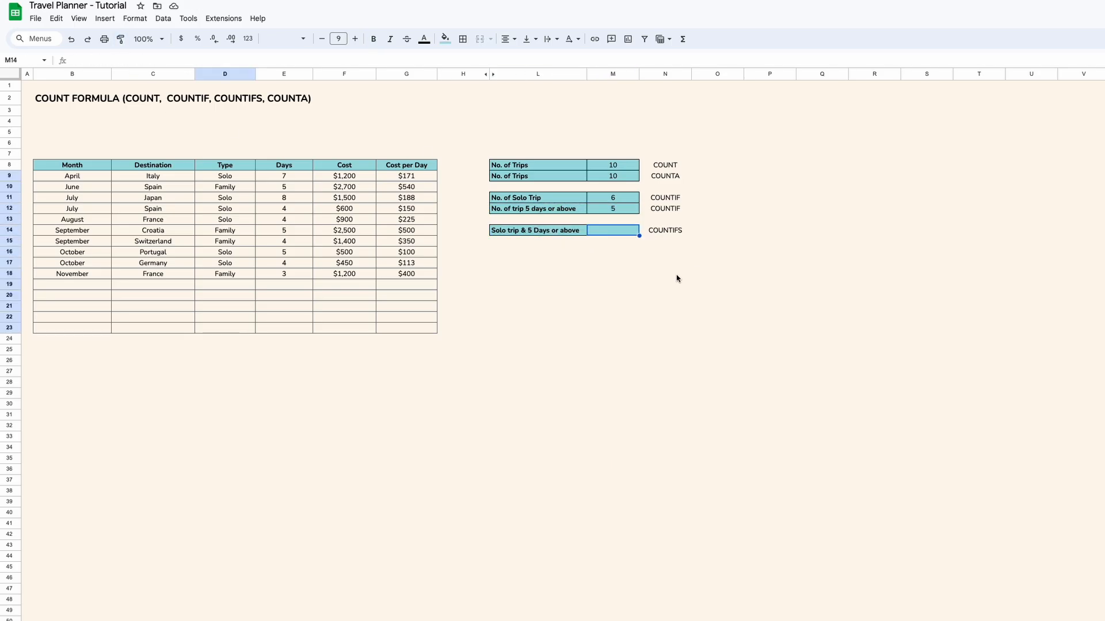
{"action": "type", "text": "=c"}
{"action": "key", "text": "BackSpace"}
{"action": "type", "text": "COUNTIFS"}
{"action": "left_click", "coordinate": [617, 244]}
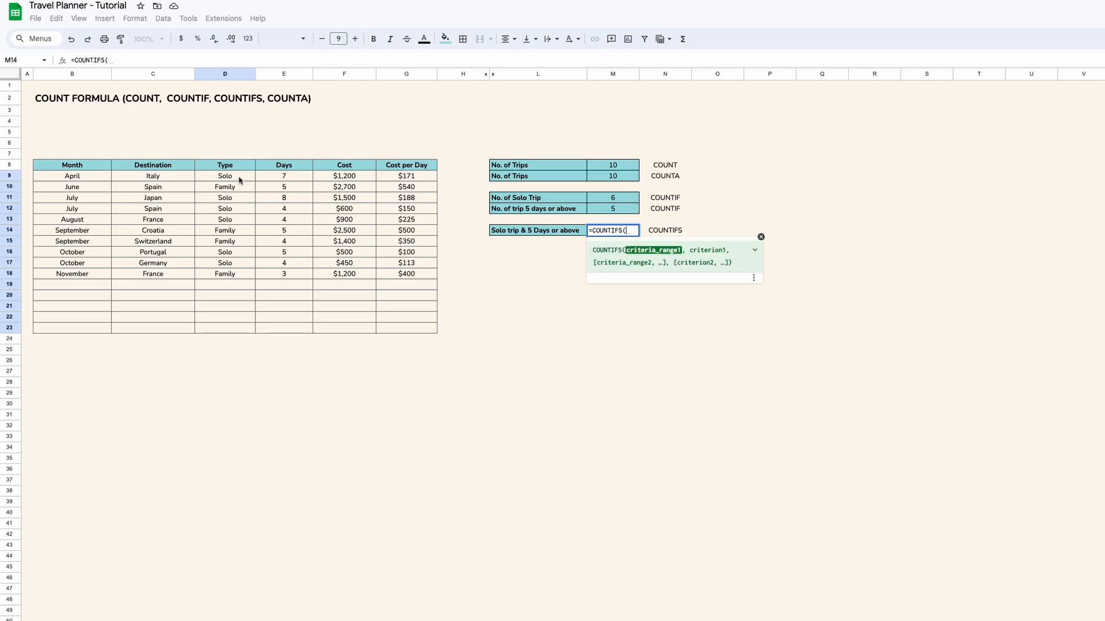
{"action": "left_click_drag", "start_coordinate": [239, 179], "coordinate": [242, 326]}
{"action": "type", "text": ",\"Solo"}
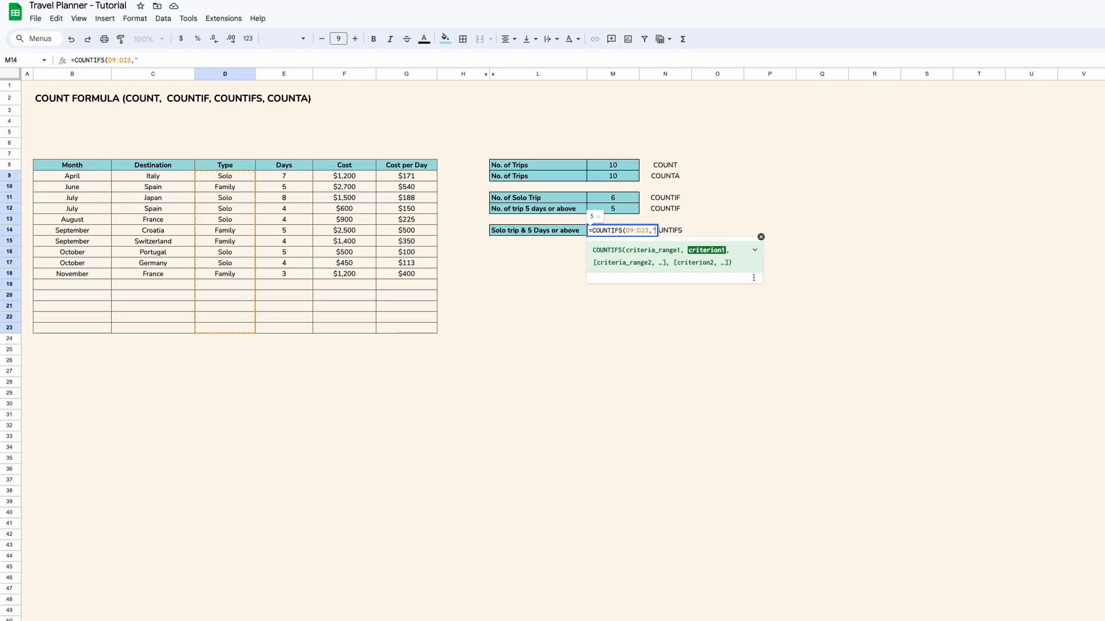
{"action": "type", "text": "\","}
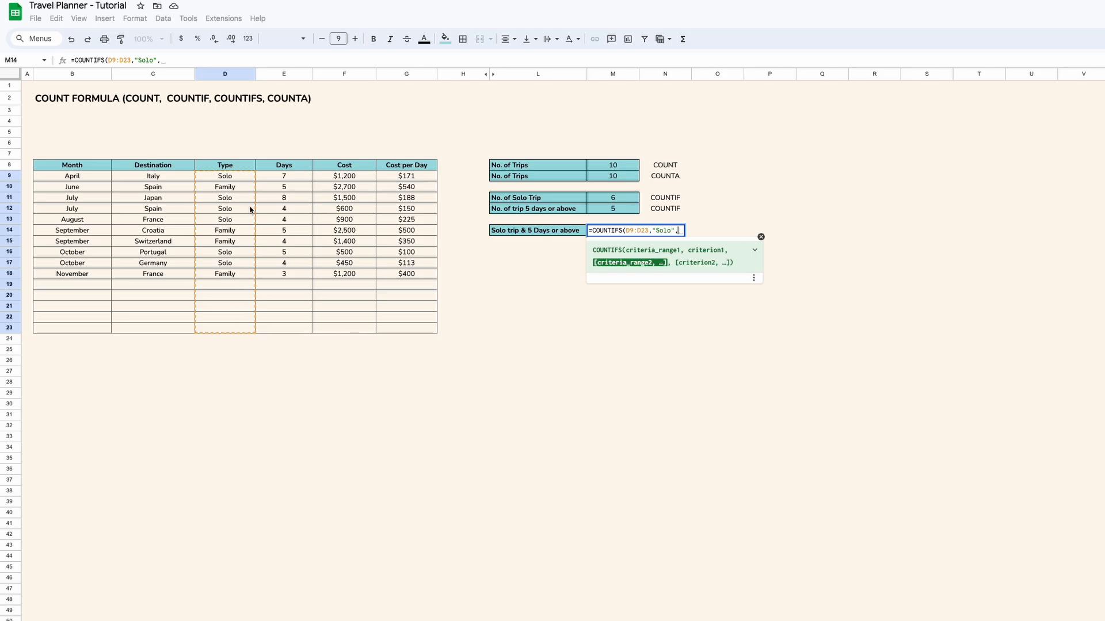
{"action": "left_click_drag", "start_coordinate": [282, 180], "coordinate": [291, 331]}
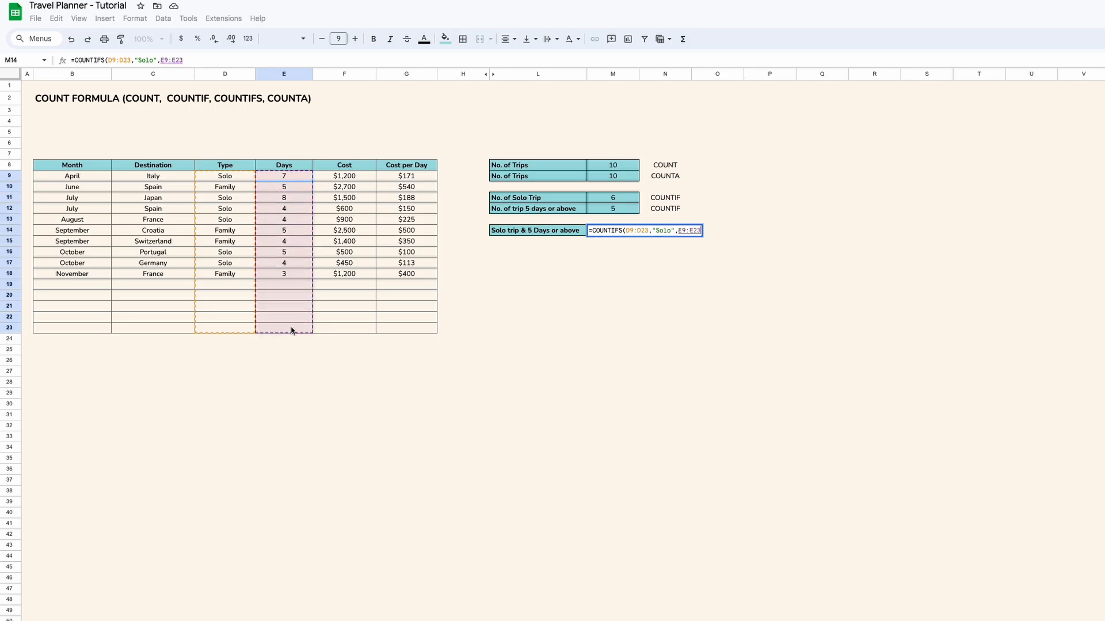
{"action": "type", "text": ",\""}
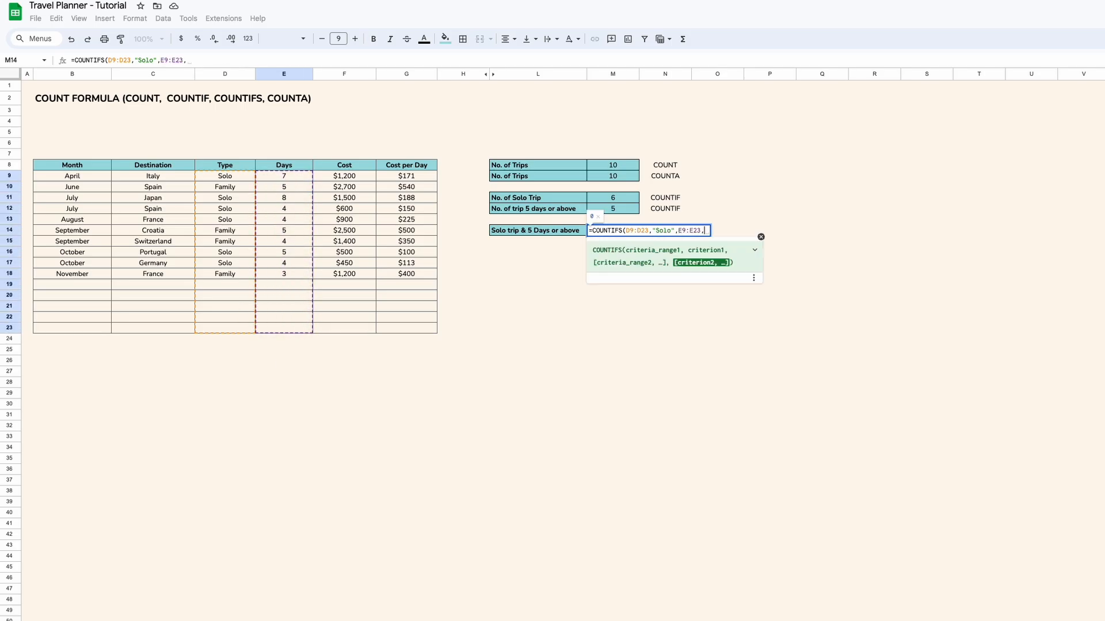
{"action": "type", "text": ">="}
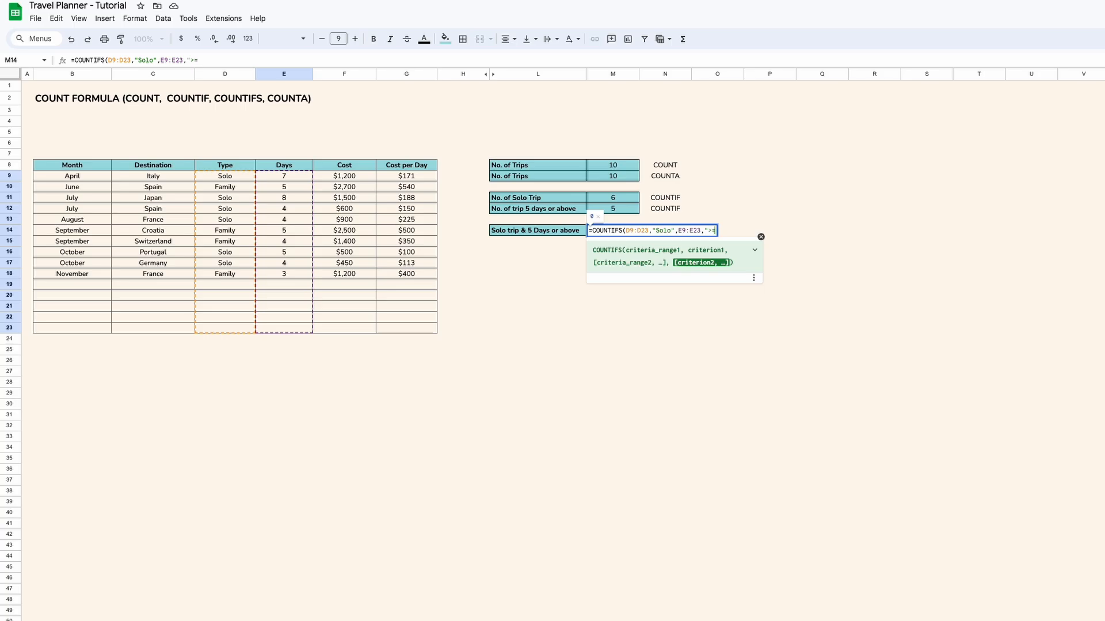
{"action": "type", "text": "5\")"}
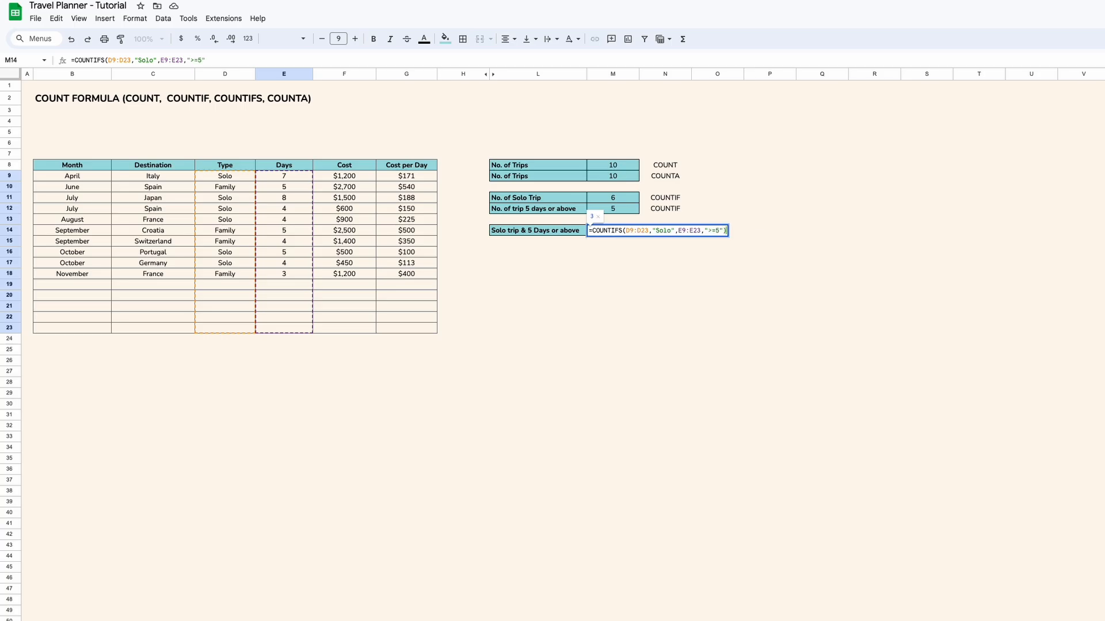
Make the ranges D9:D23 and E9:E23 in the M14 formula absolute and commit the formula
{"action": "left_click", "coordinate": [626, 230]}
{"action": "key", "text": "F4"}
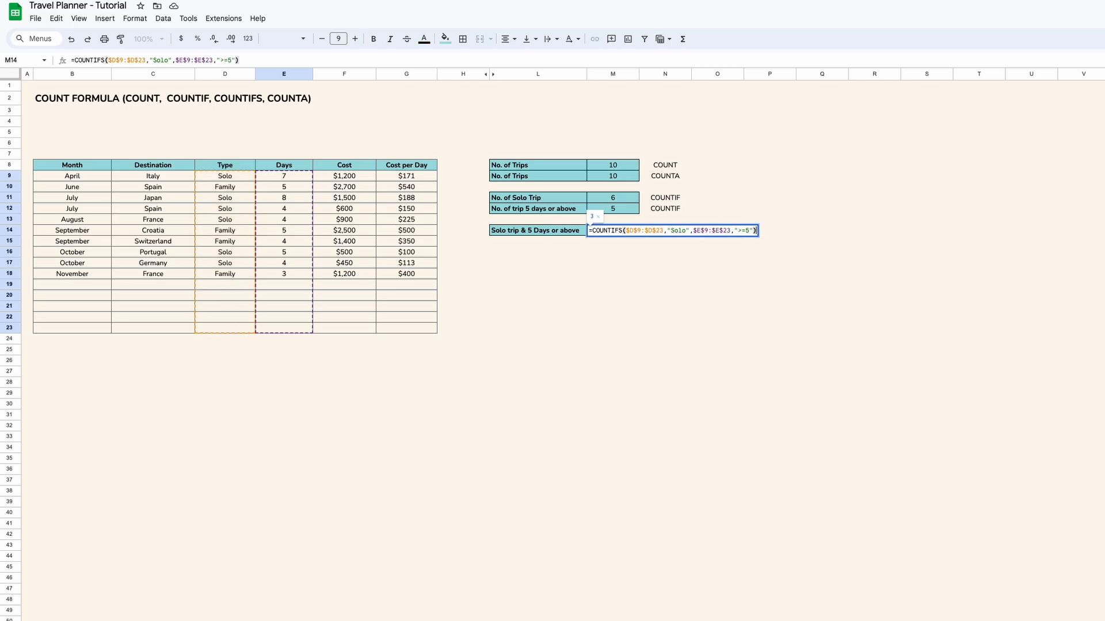
{"action": "key", "text": "Return"}
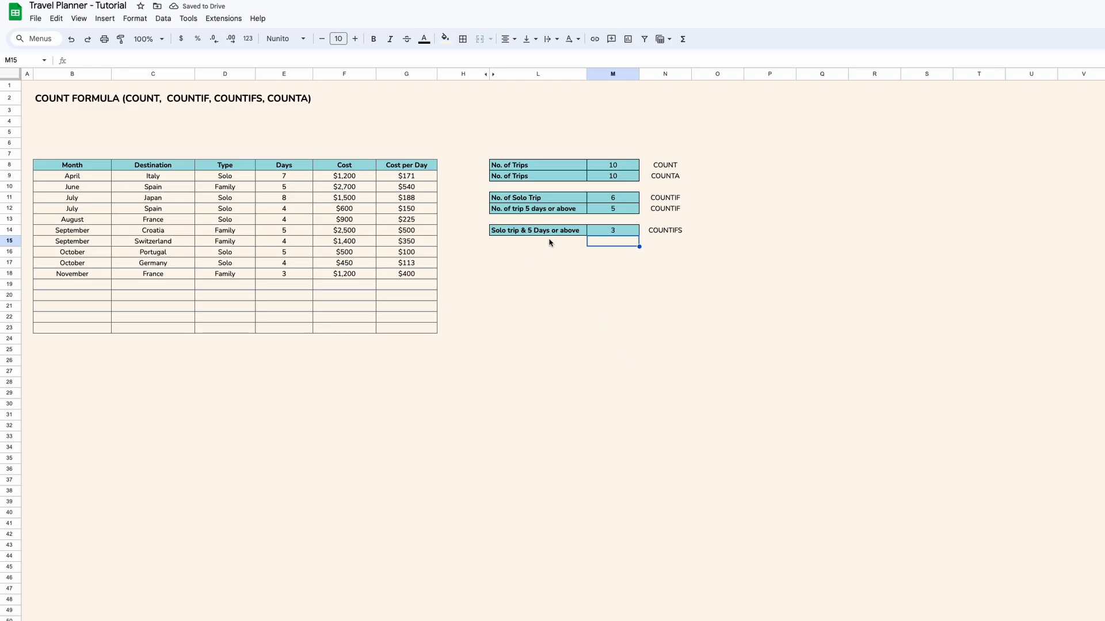
Enter the three-criteria note "Solo trip + $150 per day or above + 5 days or above" in cell N15
{"action": "left_click", "coordinate": [674, 242]}
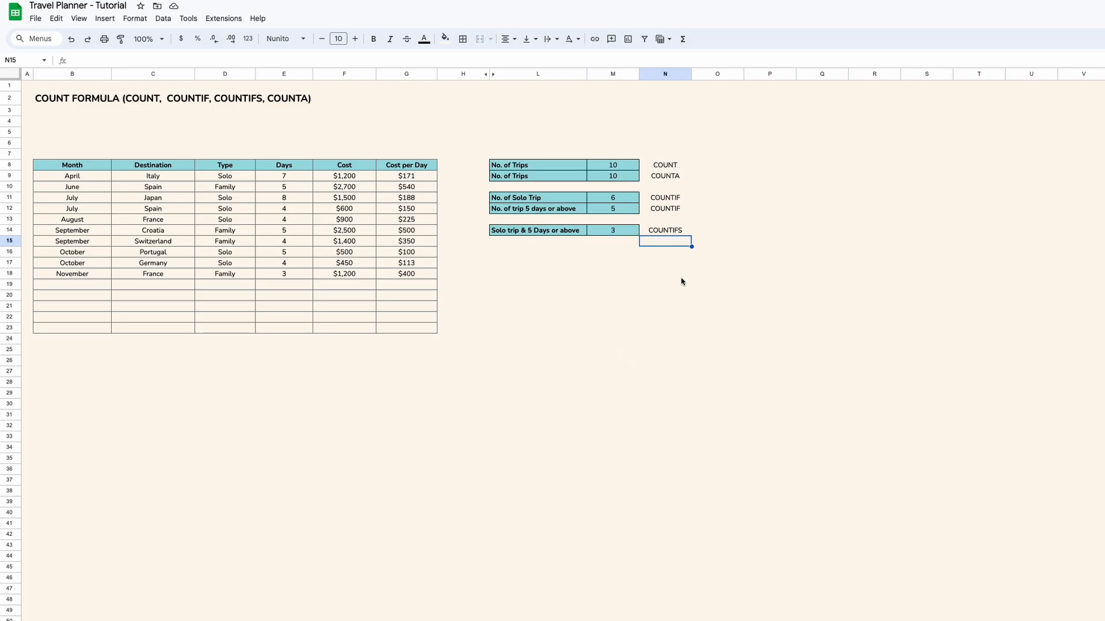
{"action": "type", "text": "Solo"}
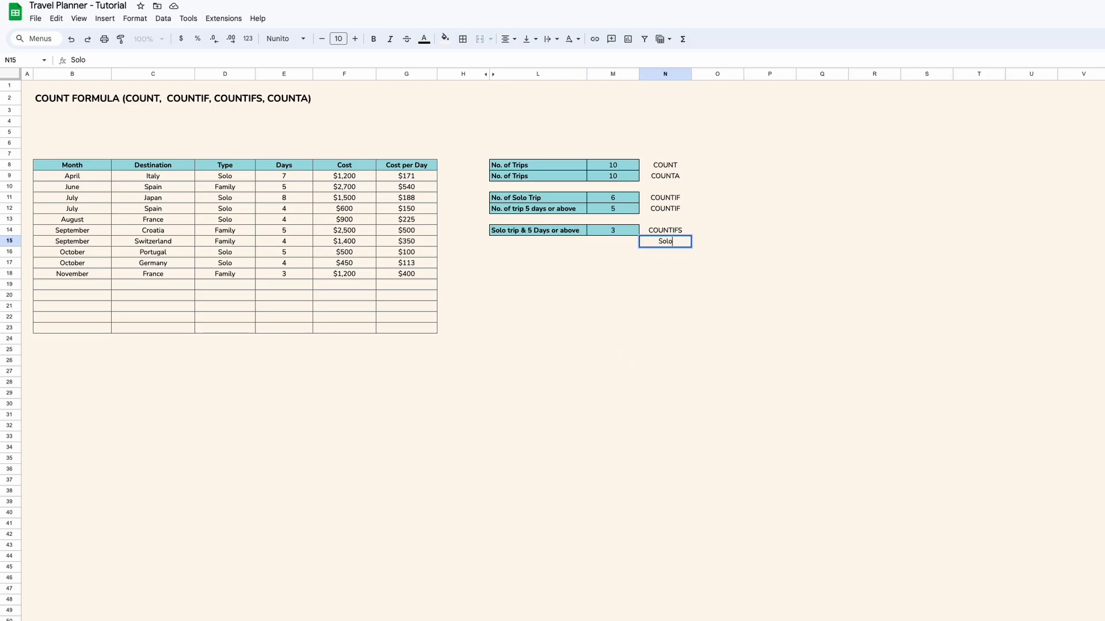
{"action": "type", "text": " trip +"}
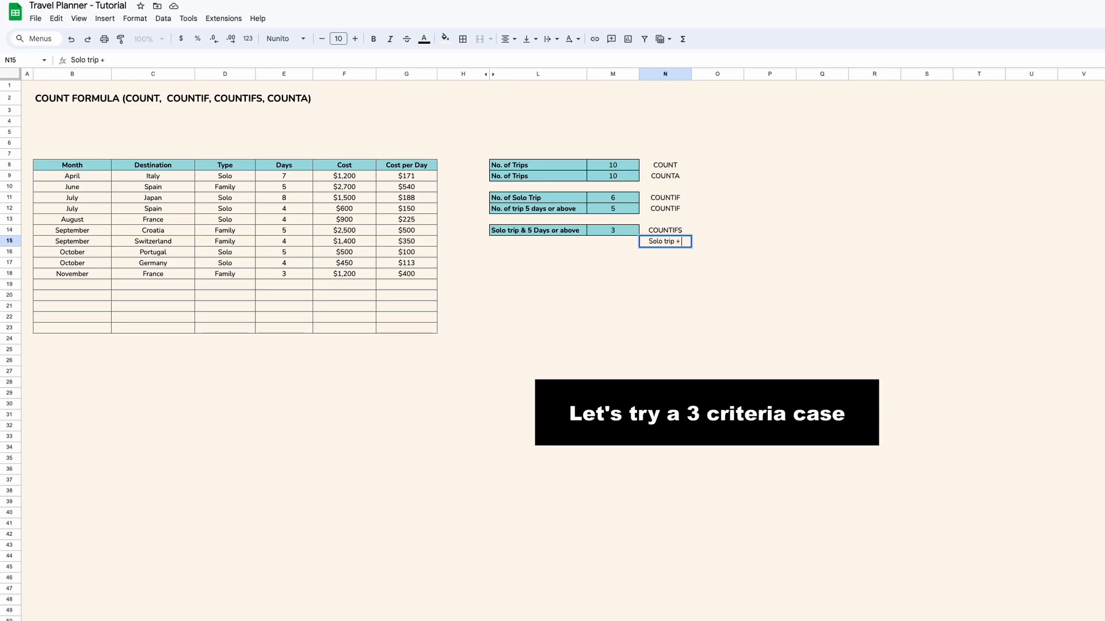
{"action": "type", "text": " $150 "}
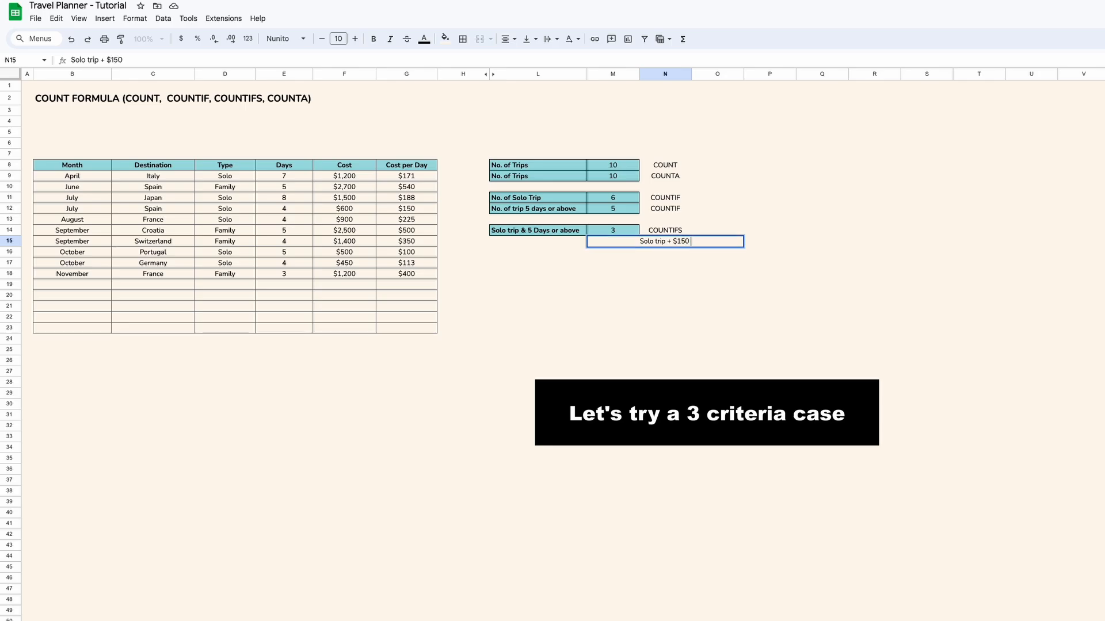
{"action": "type", "text": "per day or above +"}
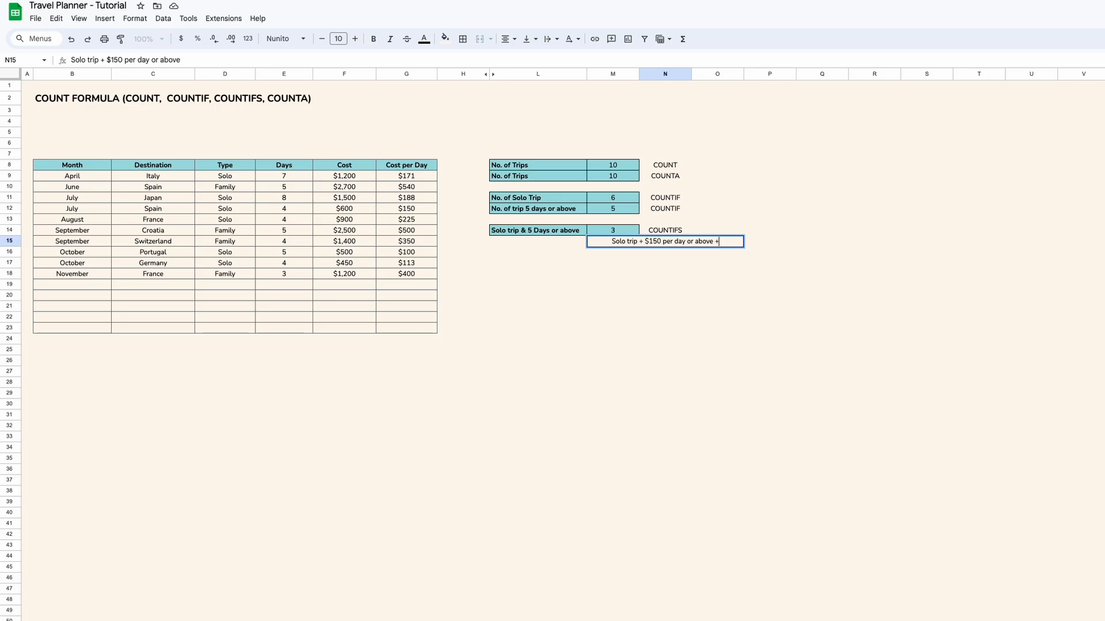
{"action": "type", "text": " 5 days or above"}
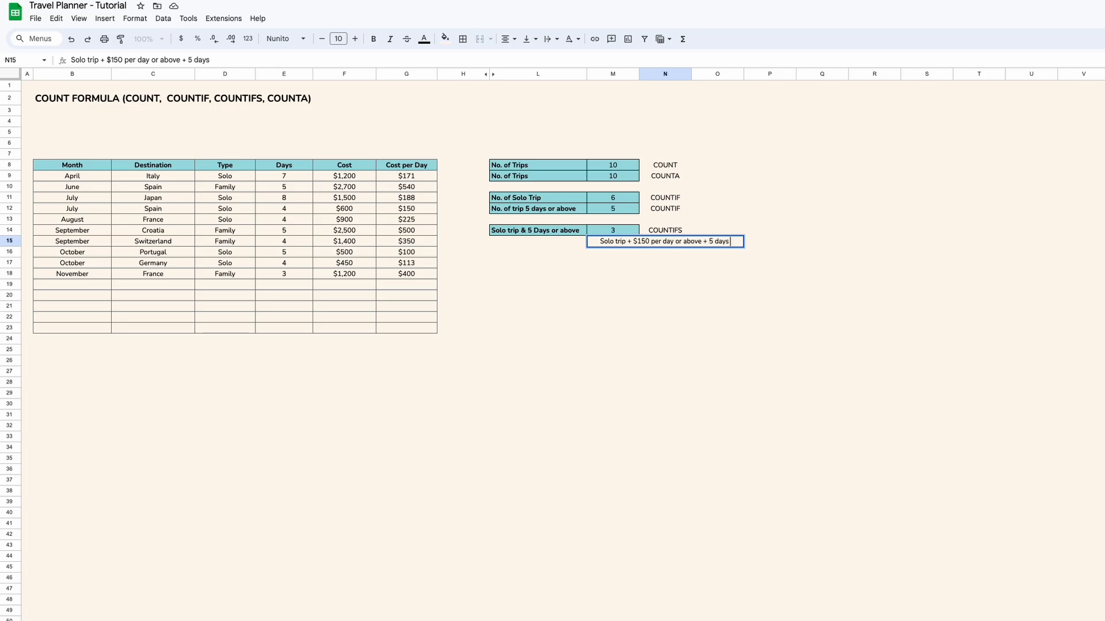
{"action": "key", "text": "Return"}
Left-align the three-criteria note in N15 and copy it into cell O15
{"action": "left_click", "coordinate": [509, 39]}
{"action": "left_click", "coordinate": [507, 59]}
{"action": "key", "text": "ctrl+c"}
{"action": "key", "text": "Right"}
{"action": "key", "text": "ctrl+v"}
Copy the COUNTIFS label from cell N14 into cell N15, replacing the note there
{"action": "key", "text": "Left"}
{"action": "key", "text": "Up"}
{"action": "key", "text": "ctrl+c"}
{"action": "key", "text": "Down"}
{"action": "key", "text": "ctrl+v"}
{"action": "key", "text": "Right"}
{"action": "key", "text": "Down"}
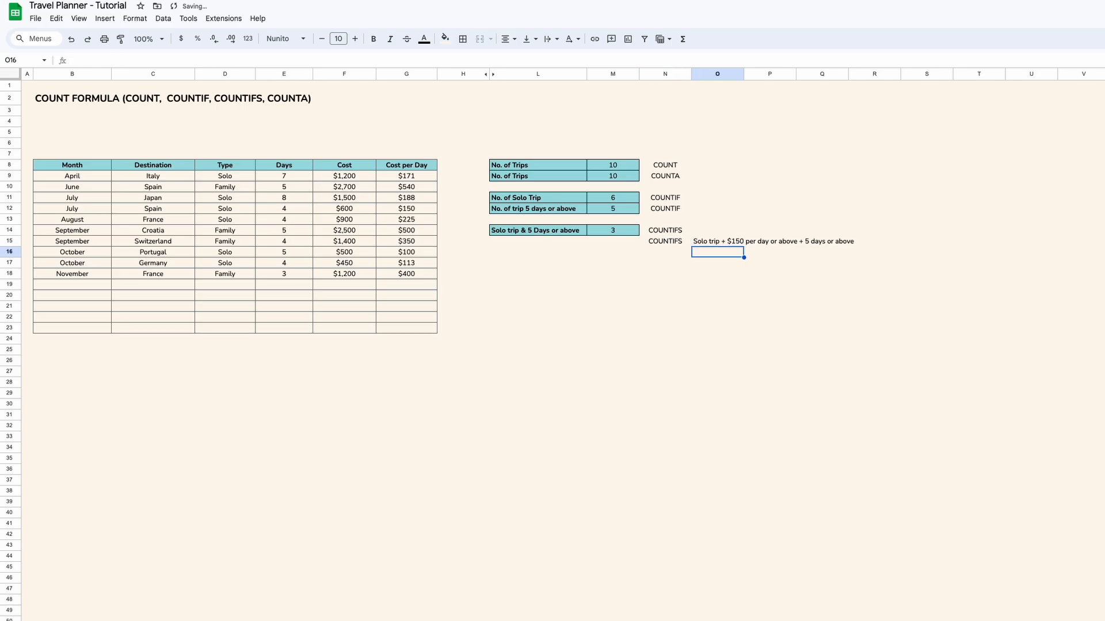
Label cell L15 "Solo& $150 or above & 5 days or above", apply the blue row style to L15:M15 and widen column L to fit
{"action": "key", "text": "Up"}
{"action": "key", "text": "Left"}
{"action": "key", "text": "Left"}
{"action": "key", "text": "Left"}
{"action": "type", "text": "Solo& $150 or above & 5 day"}
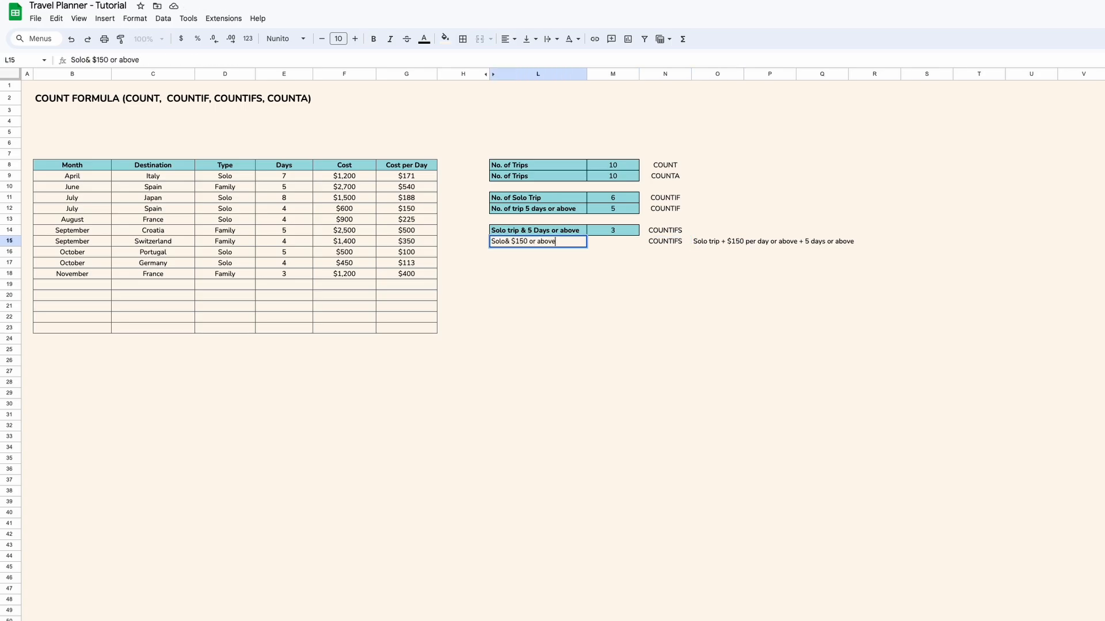
{"action": "left_click", "coordinate": [523, 245]}
{"action": "key", "text": "ctrl+alt+v"}
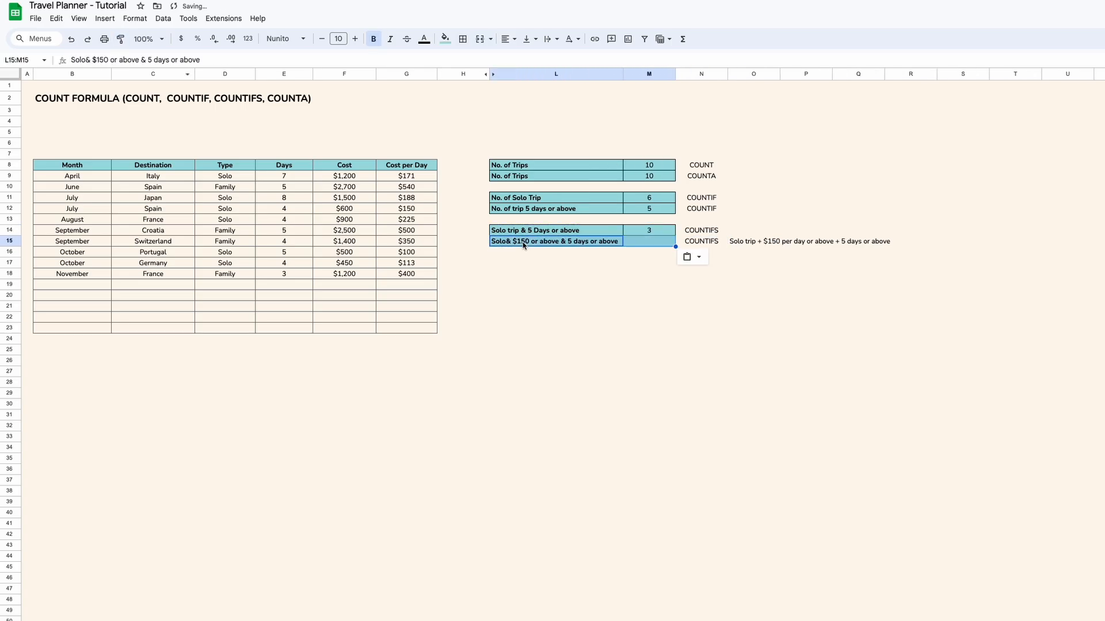
Start a COUNTIFS formula in cell M15 with the Type range D9:D23 and the criterion "Solo"
{"action": "left_click", "coordinate": [656, 245]}
{"action": "type", "text": "=COUNTIFS"}
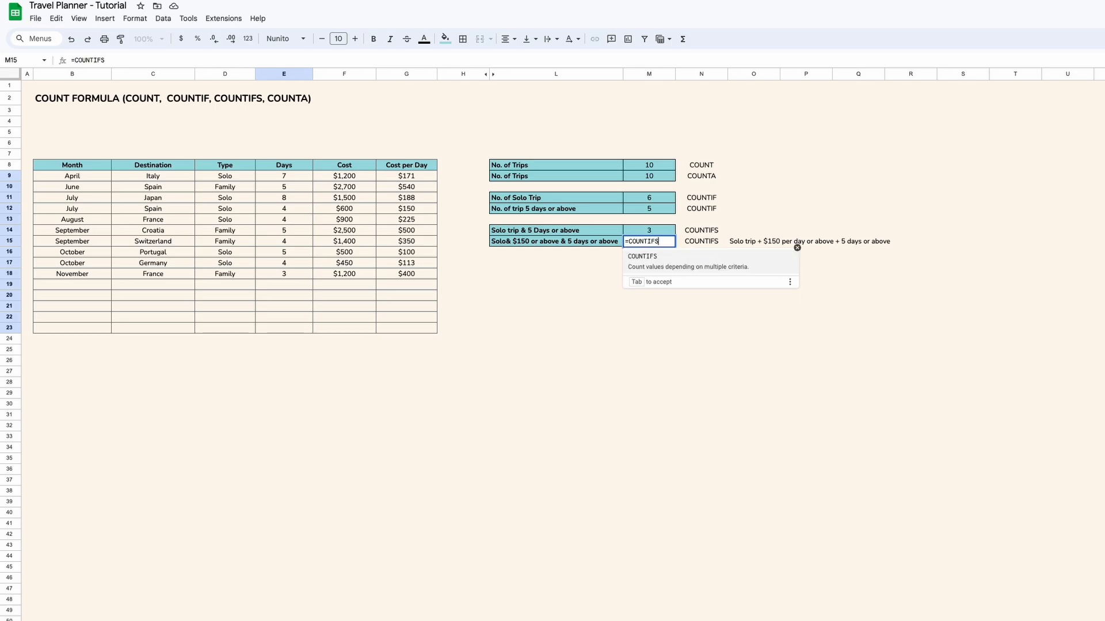
{"action": "left_click", "coordinate": [662, 254]}
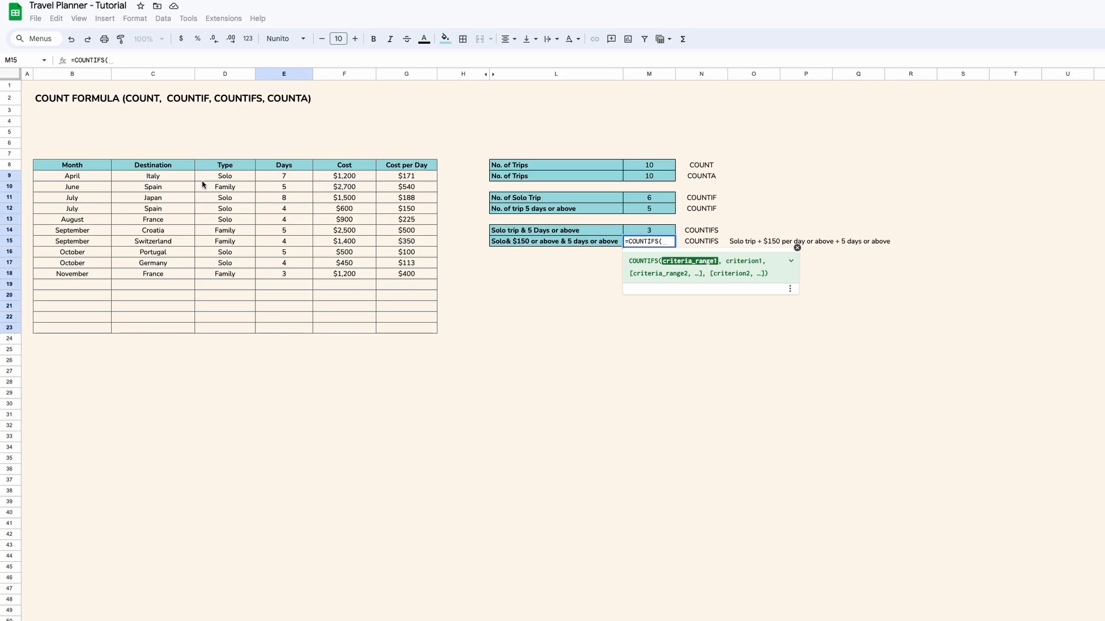
{"action": "left_click_drag", "start_coordinate": [223, 176], "coordinate": [217, 328]}
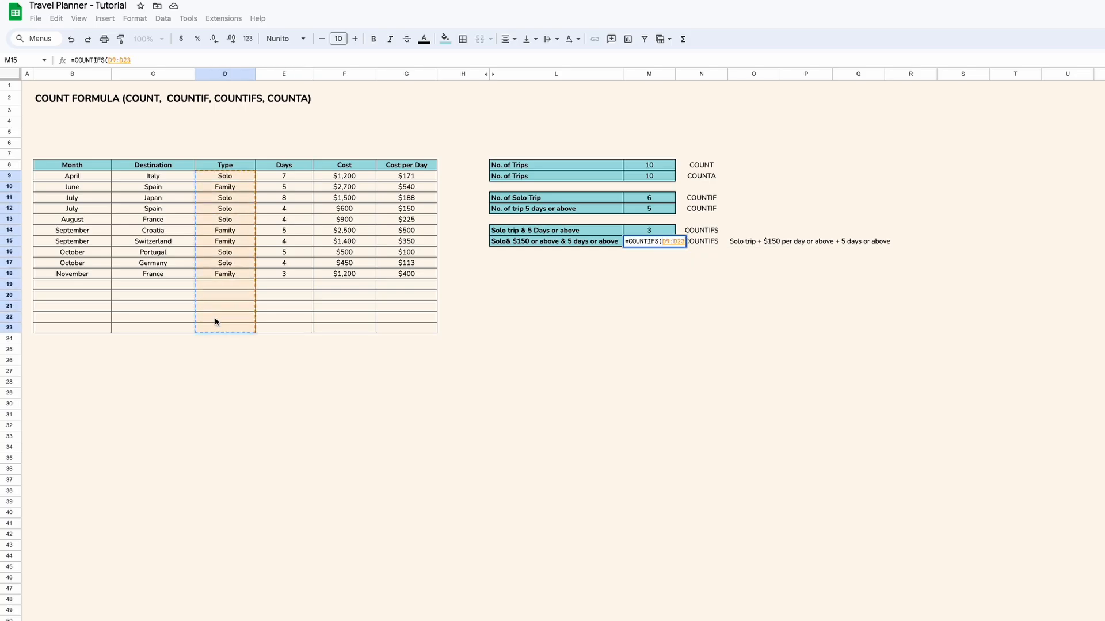
{"action": "type", "text": ",\"S"}
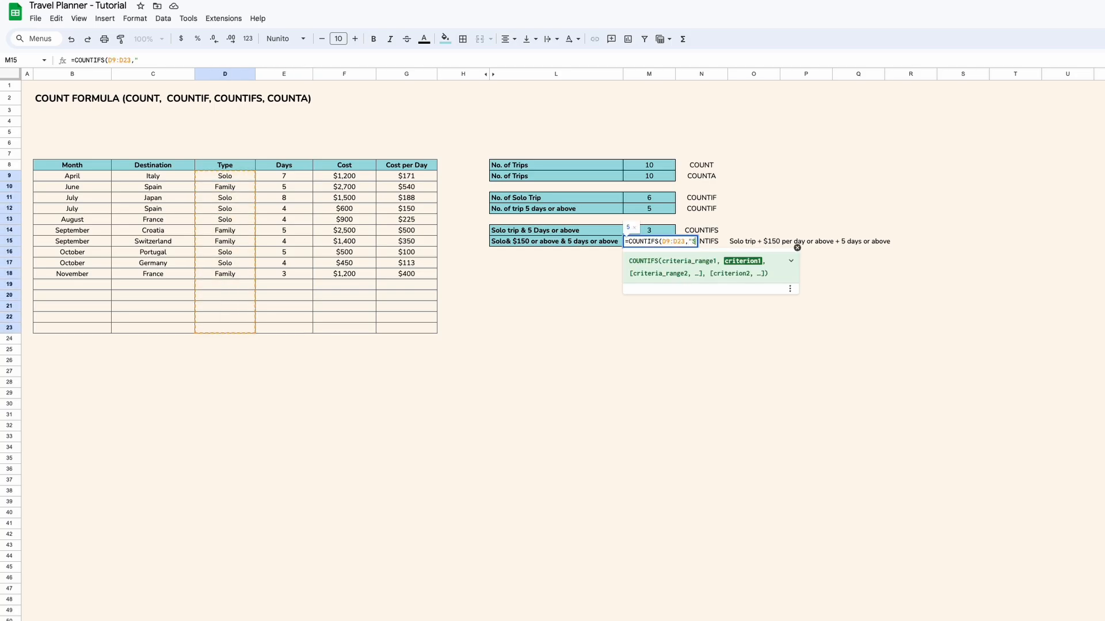
{"action": "type", "text": "olo\","}
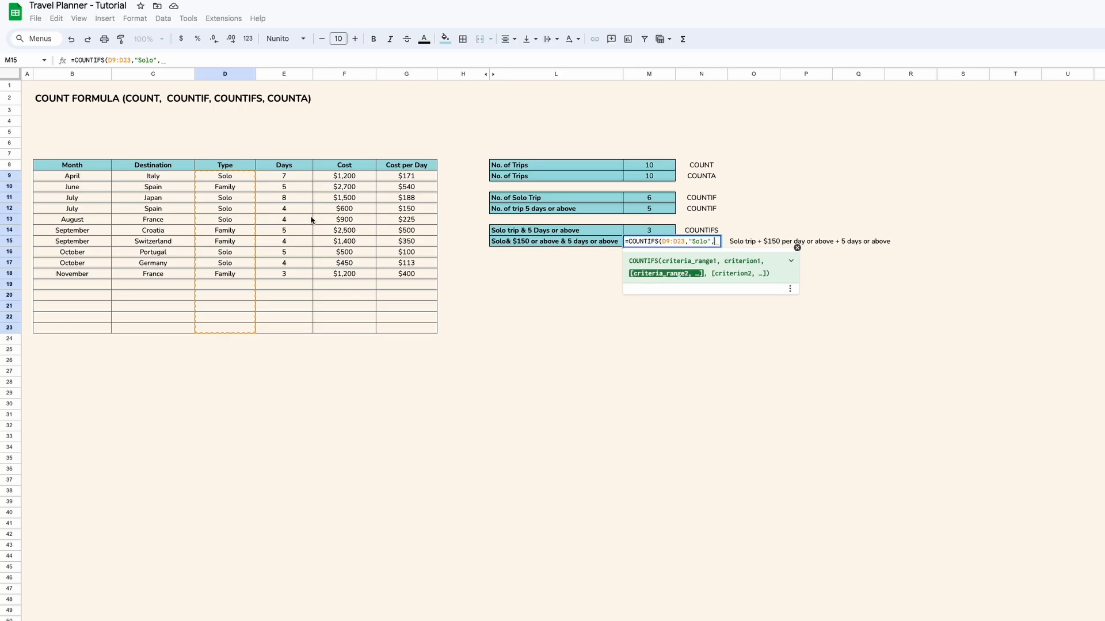
Add the criteria ">=150" on the Cost per Day range G9:G23 and ">=5" on the Days range E9:E23, closing the formula
{"action": "left_click_drag", "start_coordinate": [397, 177], "coordinate": [398, 327]}
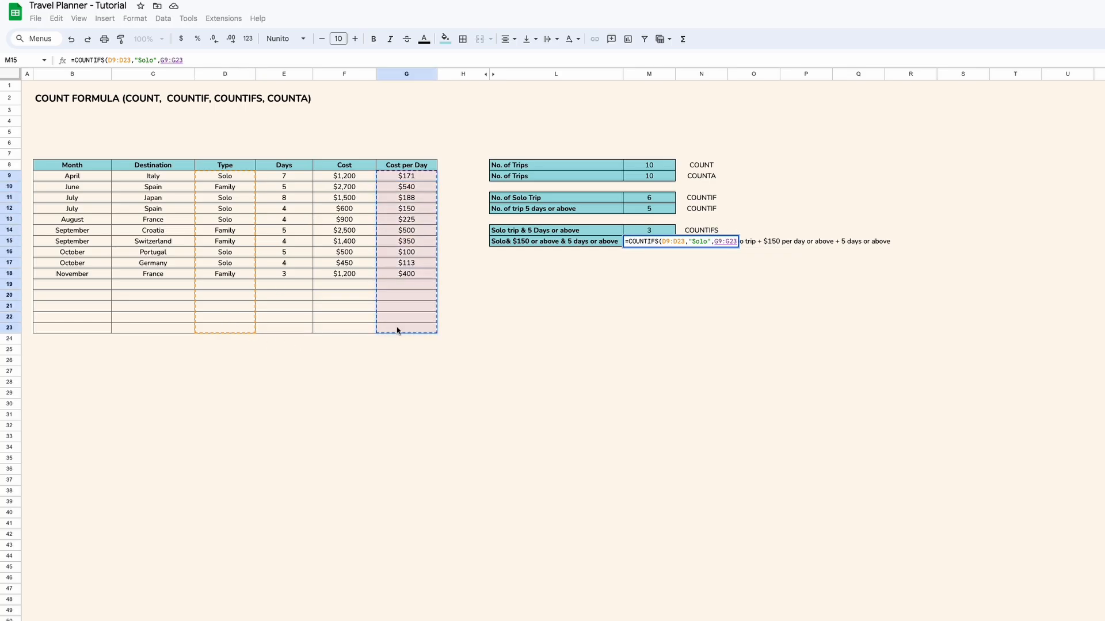
{"action": "type", "text": ",\">=150\","}
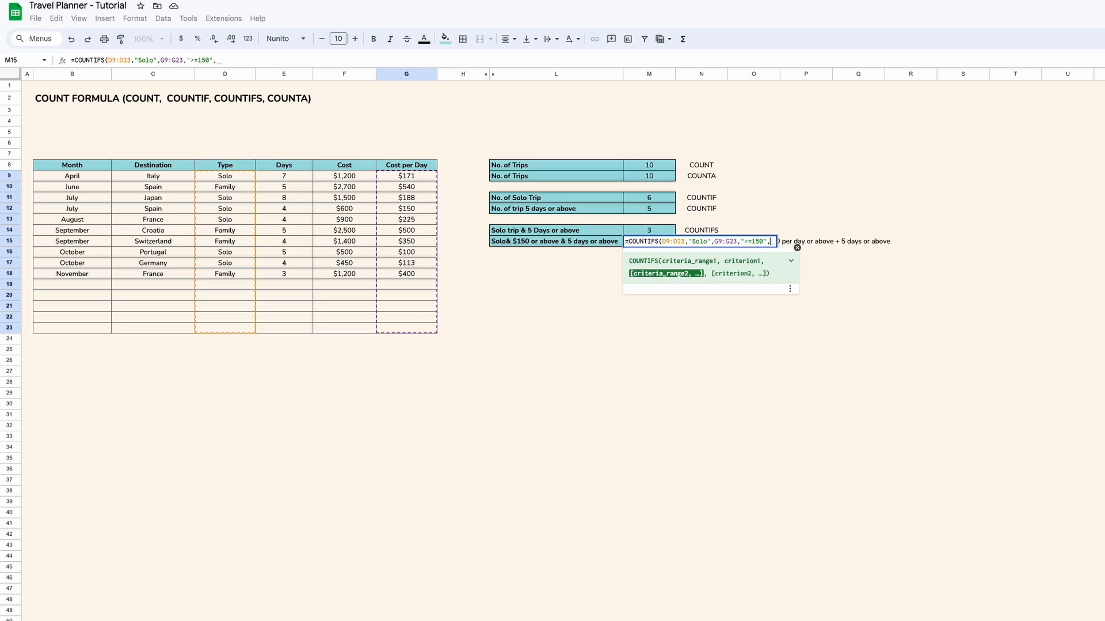
{"action": "left_click", "coordinate": [296, 177]}
{"action": "left_click_drag", "start_coordinate": [296, 200], "coordinate": [294, 330]}
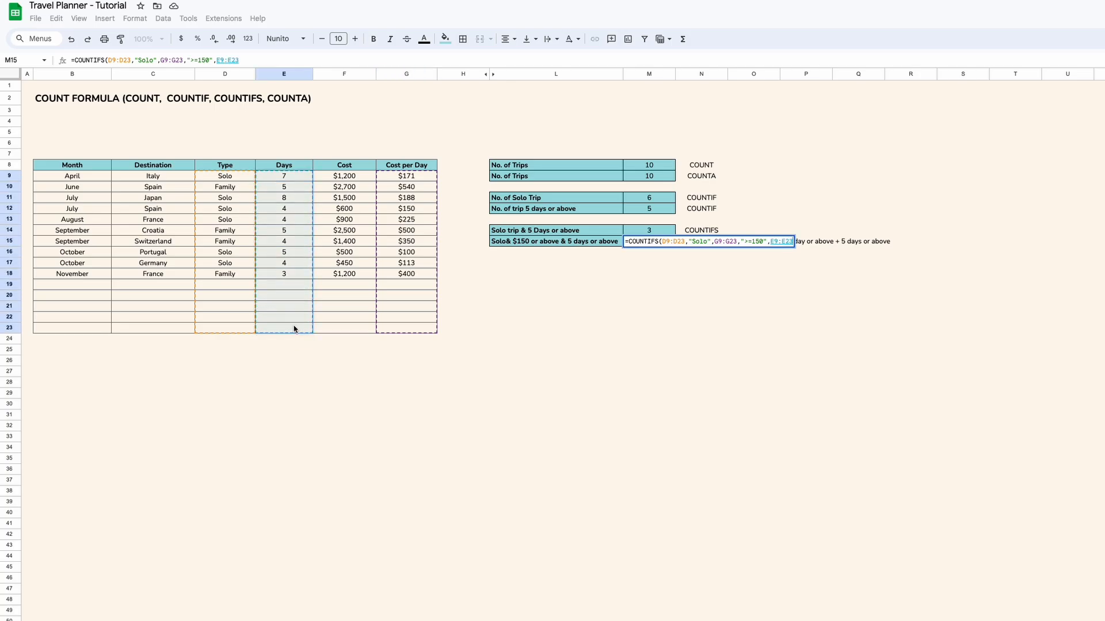
{"action": "type", "text": ",\">=5\")"}
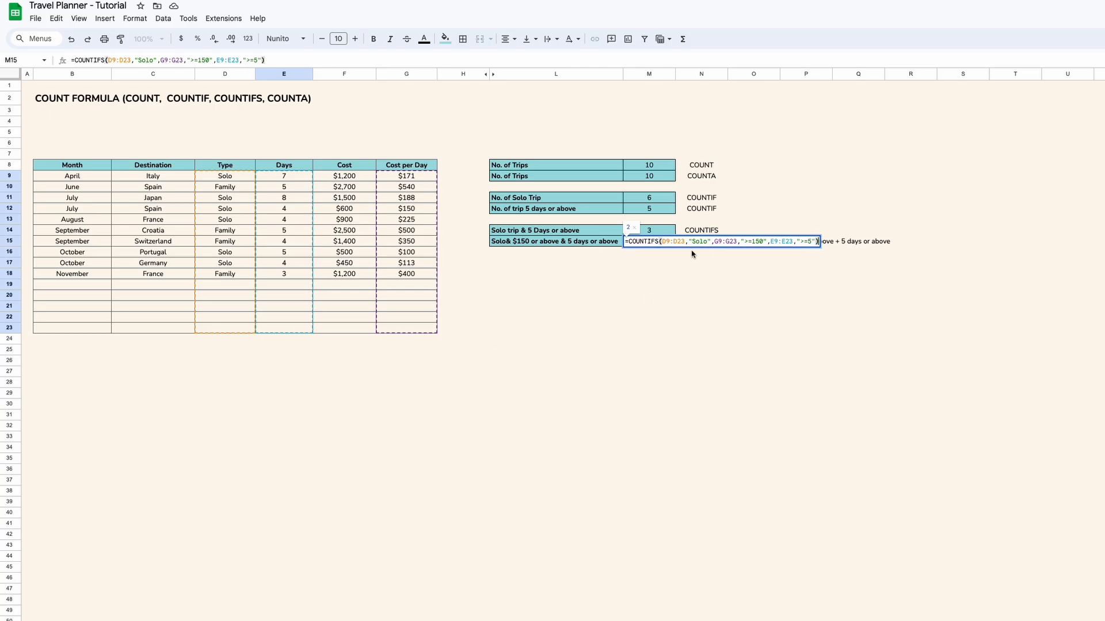
Make the range references in the M15 COUNTIFS formula absolute and commit the formula
{"action": "left_click", "coordinate": [662, 242]}
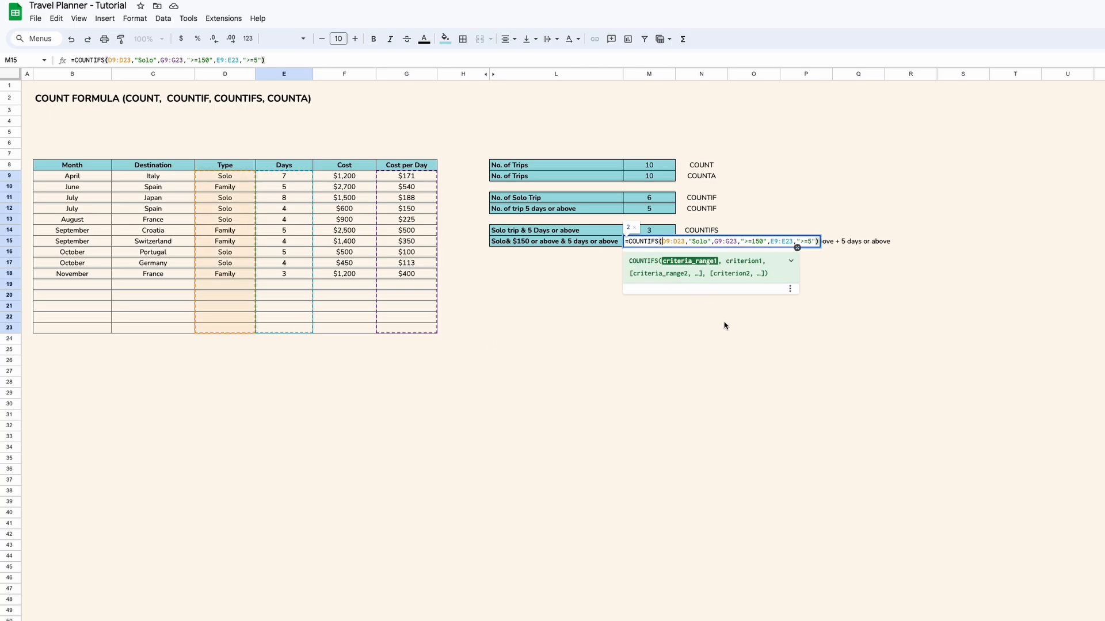
{"action": "key", "text": "super+a"}
{"action": "key", "text": "F4"}
{"action": "key", "text": "Return"}
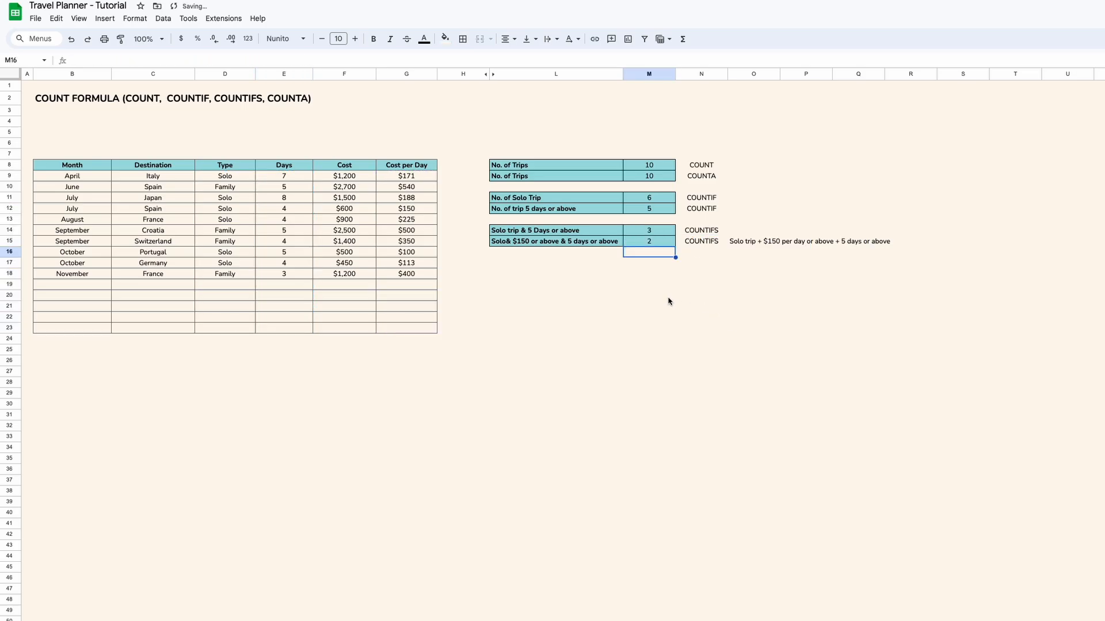
Label cell L18 "How many countries traveled" and copy the blue row style from L15:M15 onto L18:M18
{"action": "left_click", "coordinate": [620, 274]}
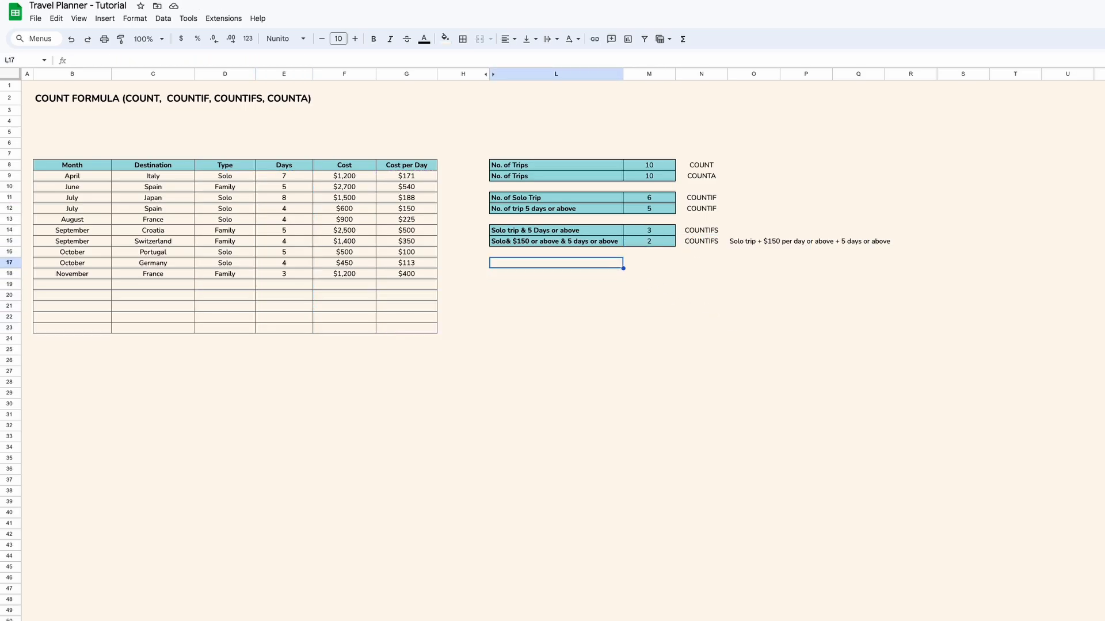
{"action": "type", "text": "How "}
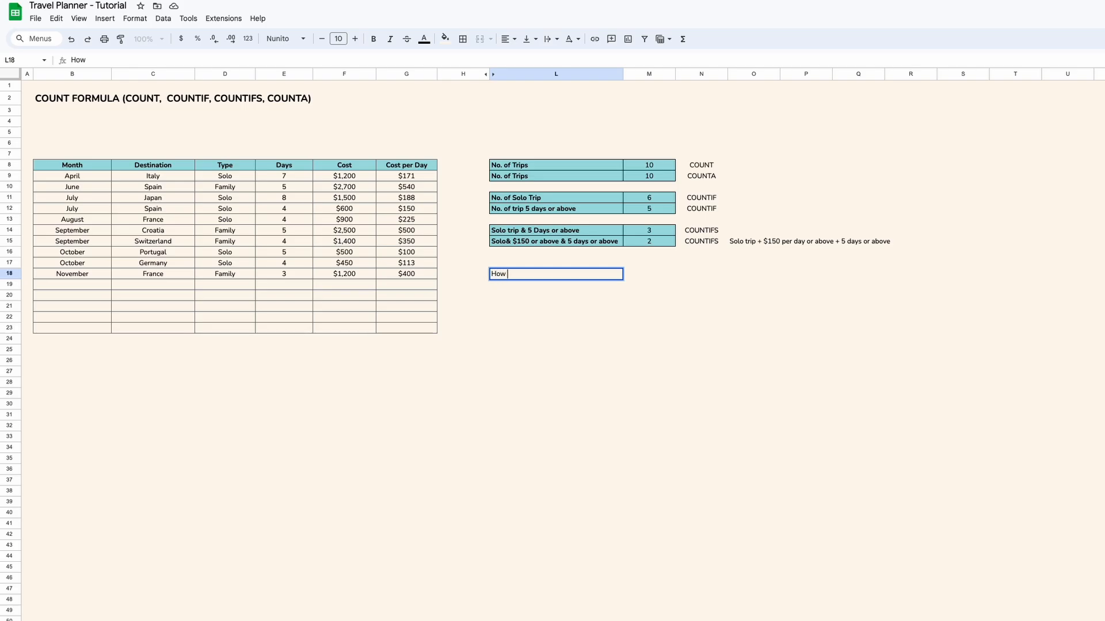
{"action": "type", "text": "many countries traveled"}
{"action": "key", "text": "Return"}
{"action": "left_click_drag", "start_coordinate": [619, 244], "coordinate": [649, 243]}
{"action": "left_click", "coordinate": [120, 39]}
{"action": "left_click_drag", "start_coordinate": [592, 275], "coordinate": [652, 276]}
Examine the Destination column for repeated countries, selecting the two France cells together and the two Spain cells together
{"action": "left_click", "coordinate": [653, 275]}
{"action": "left_click_drag", "start_coordinate": [177, 179], "coordinate": [177, 330]}
{"action": "left_click", "coordinate": [171, 274]}
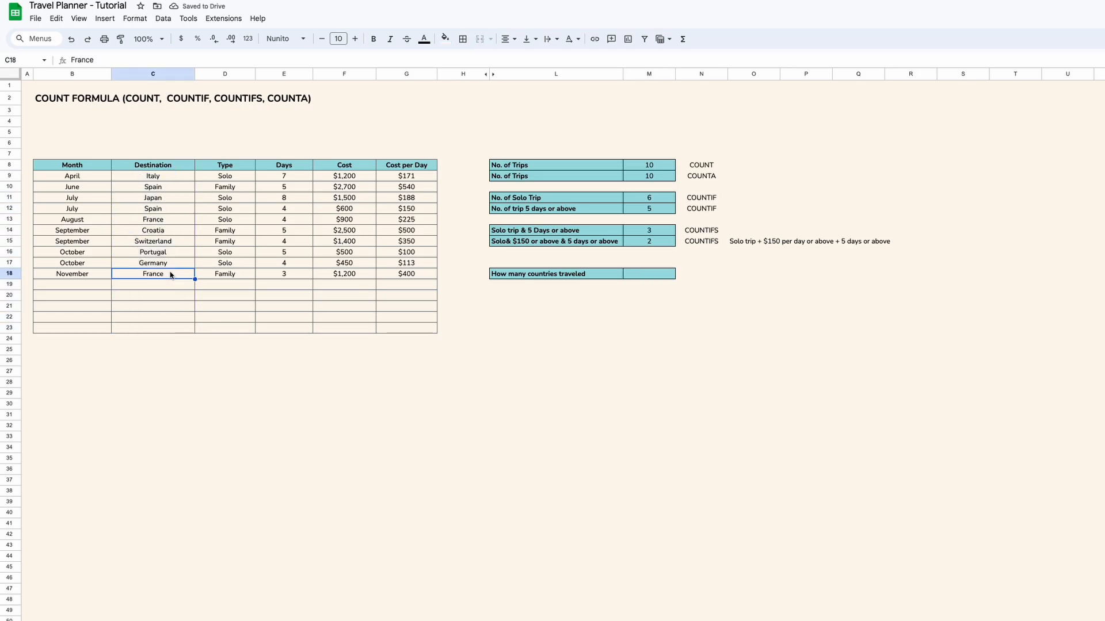
{"action": "left_click", "coordinate": [164, 223], "text": "ctrl"}
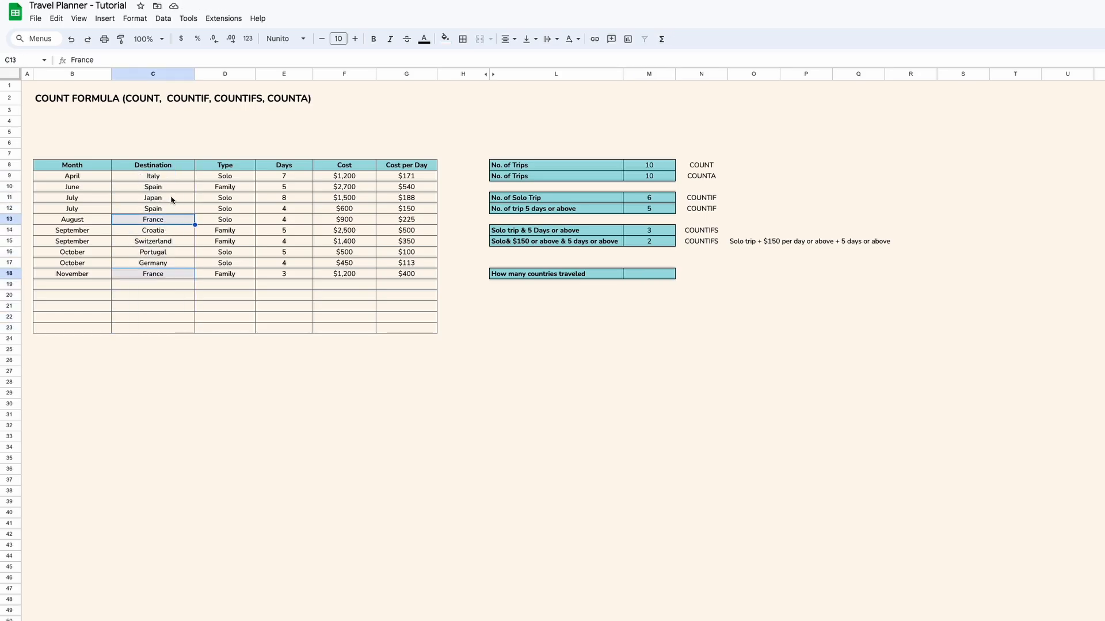
{"action": "left_click", "coordinate": [174, 191]}
{"action": "left_click", "coordinate": [174, 207]}
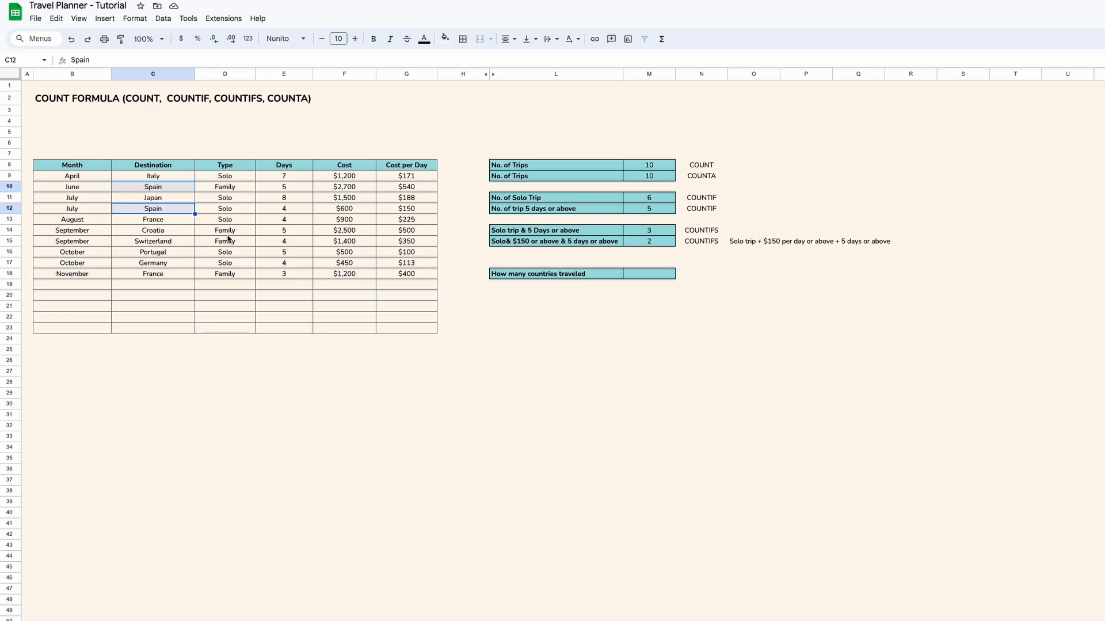
{"action": "left_click", "coordinate": [225, 233]}
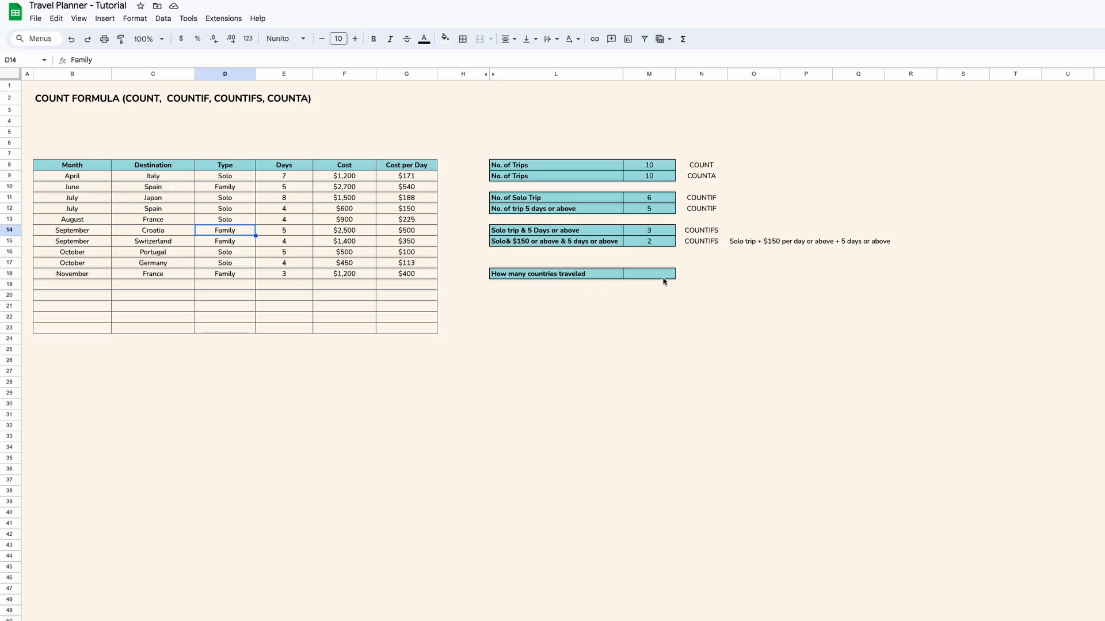
Enter the function label "COUNTUNIQUE" in cell N18 beside the countries traveled row
{"action": "left_click", "coordinate": [703, 274]}
{"action": "type", "text": "COUNTUNIQUE"}
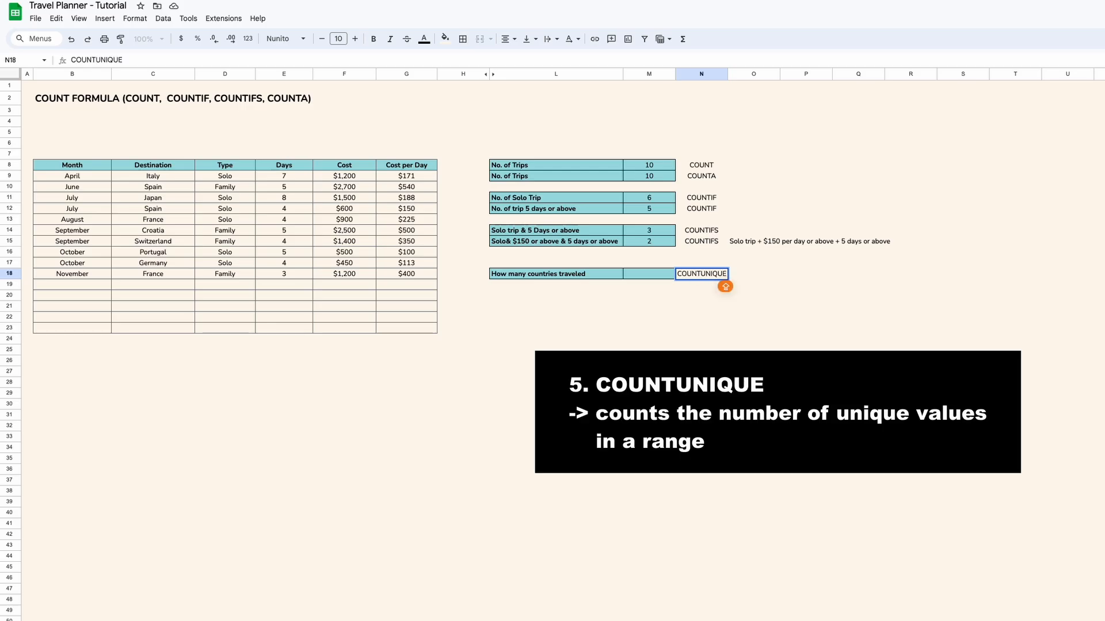
{"action": "key", "text": "Return"}
{"action": "left_click", "coordinate": [701, 274]}
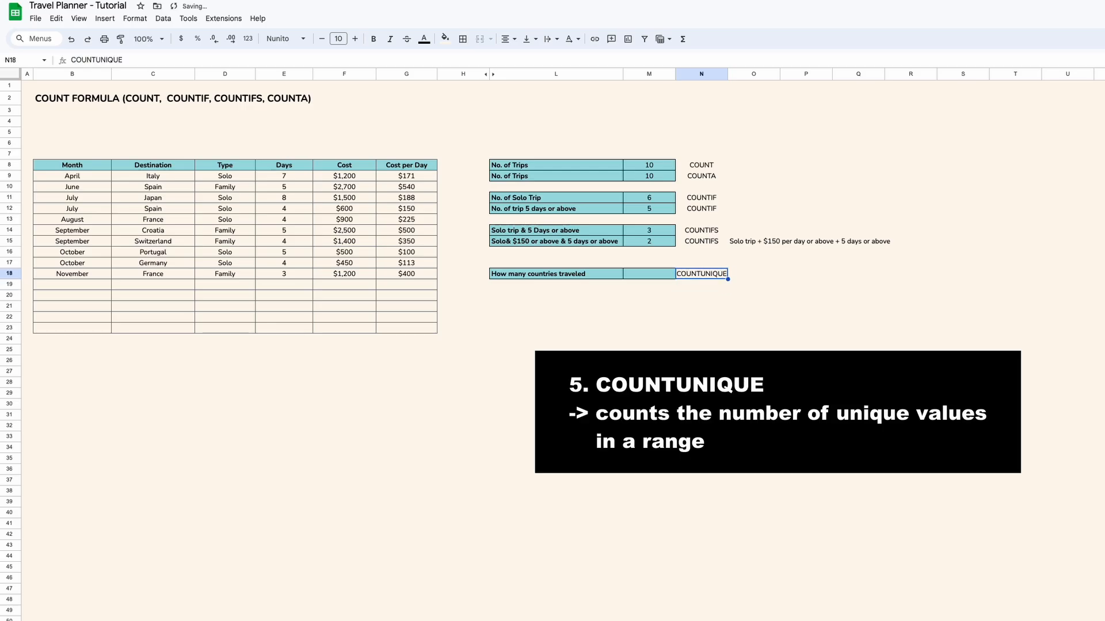